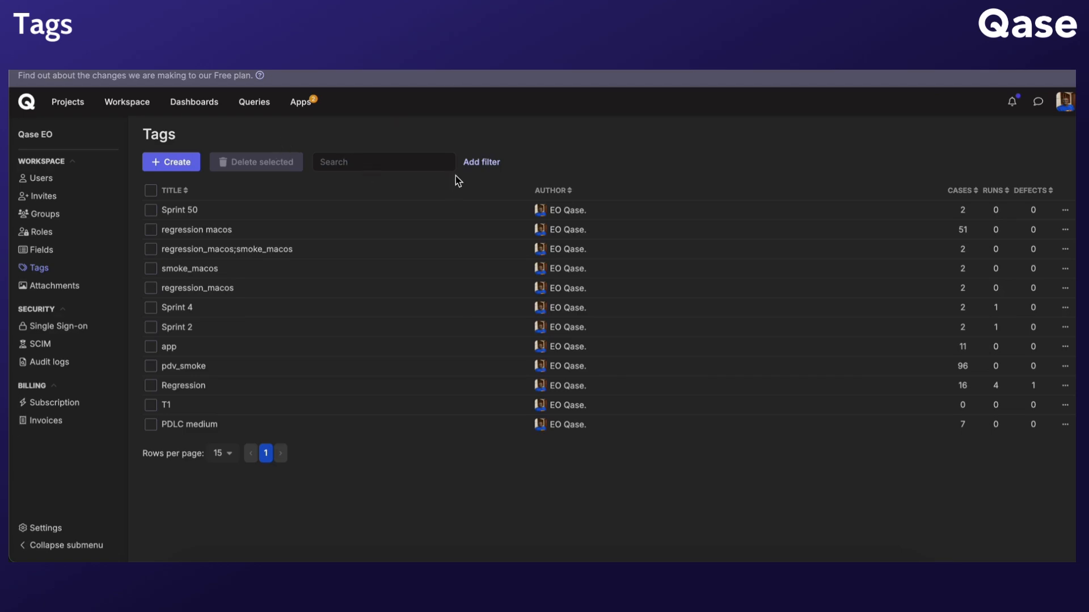
Select the tags from Sprint 50 through regression_macos;smoke_macos, and clear the selection using the select-all control
left_click(151, 210)
left_click(150, 249)
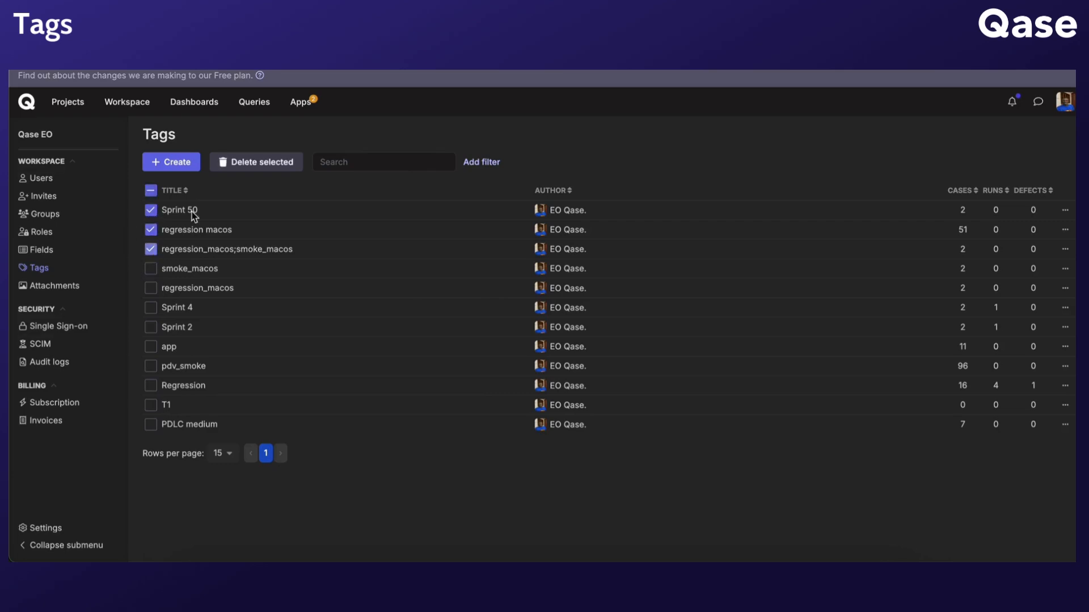
left_click(151, 191)
left_click(150, 190)
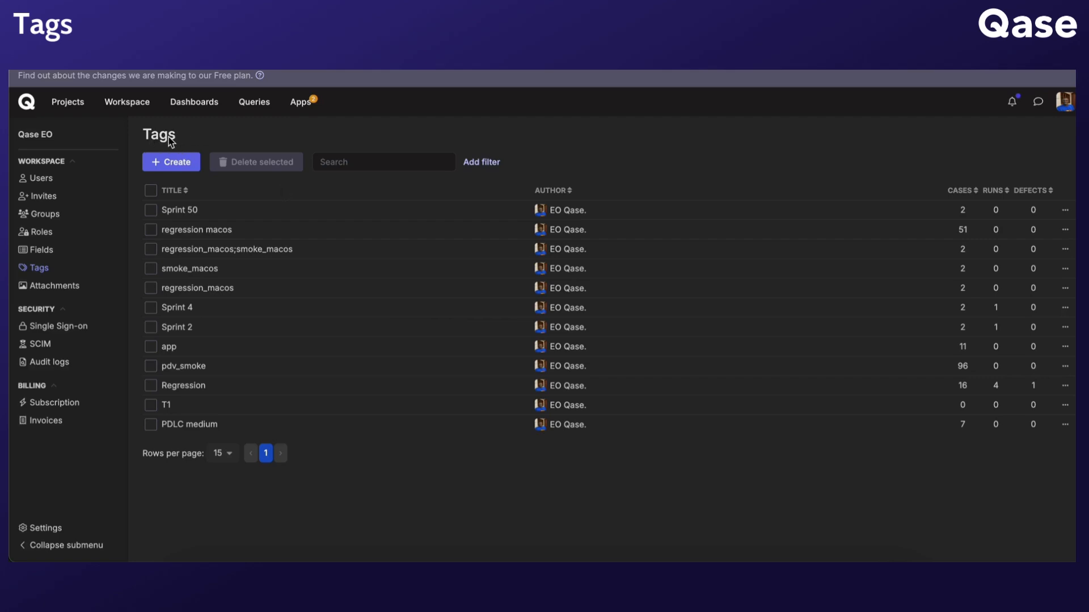
Open the form for creating a new tag and close it without submitting
left_click(167, 170)
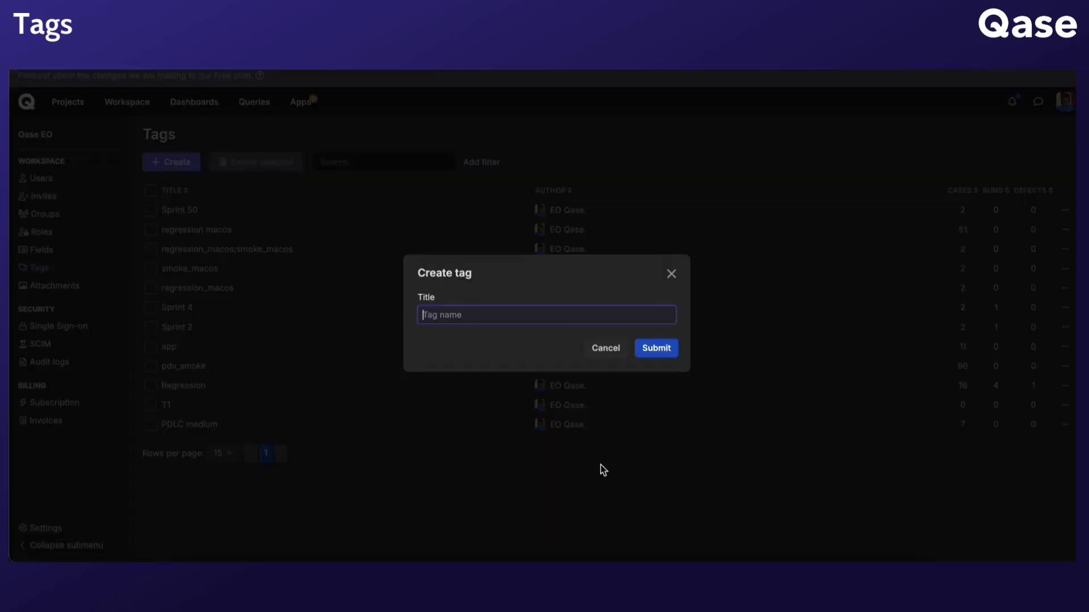
left_click(671, 275)
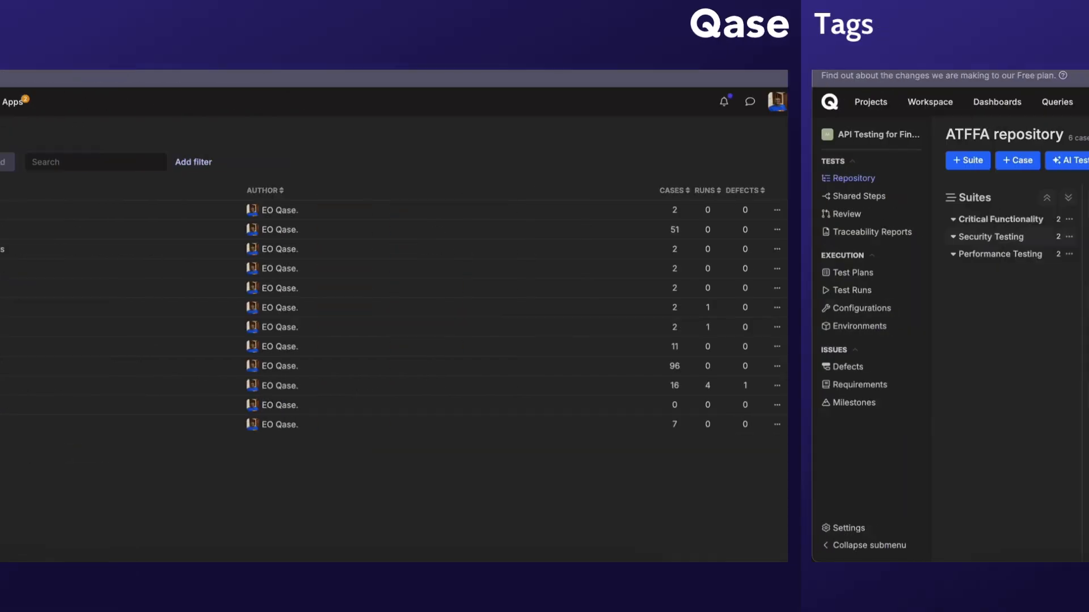
Add the pdv_smoke tag to the properties of test case ATFFA-3, Verify data encryption for sensitive information
left_click(499, 319)
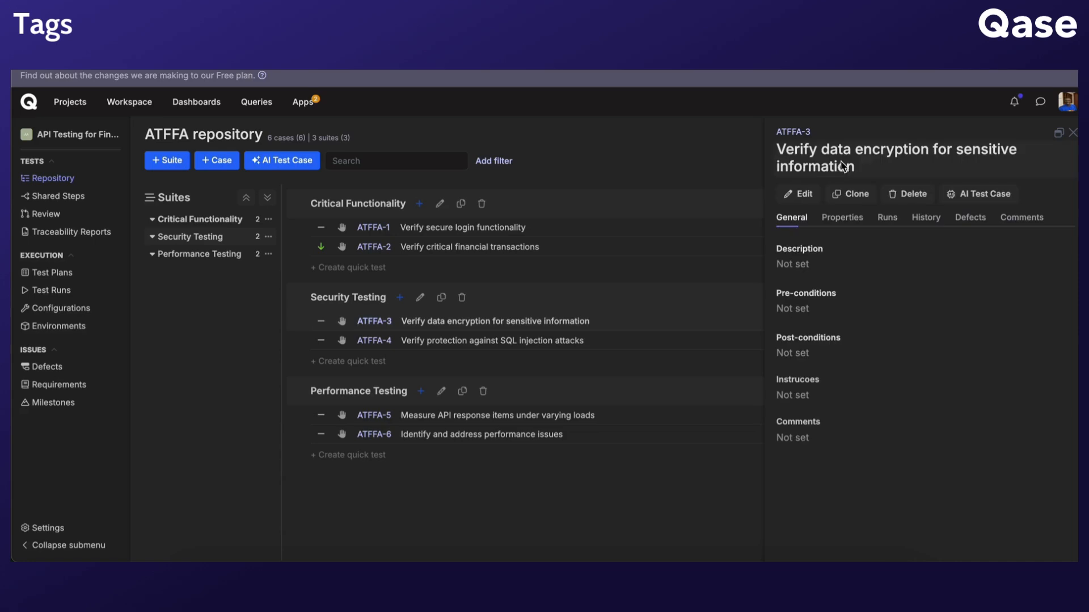
left_click(844, 218)
scroll(822, 341, "down", 2)
left_click(794, 365)
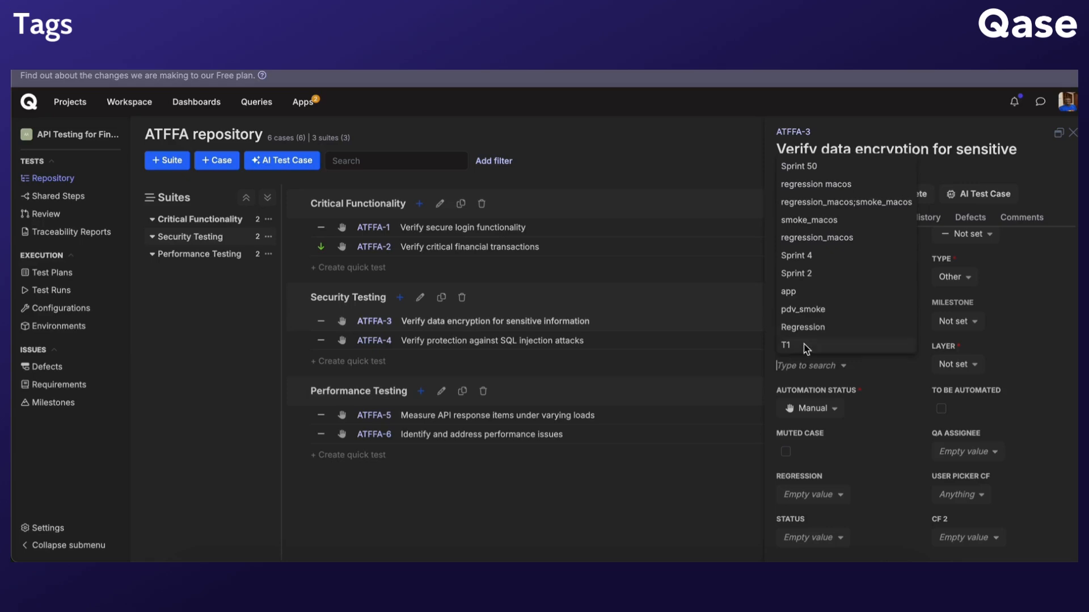
left_click(819, 309)
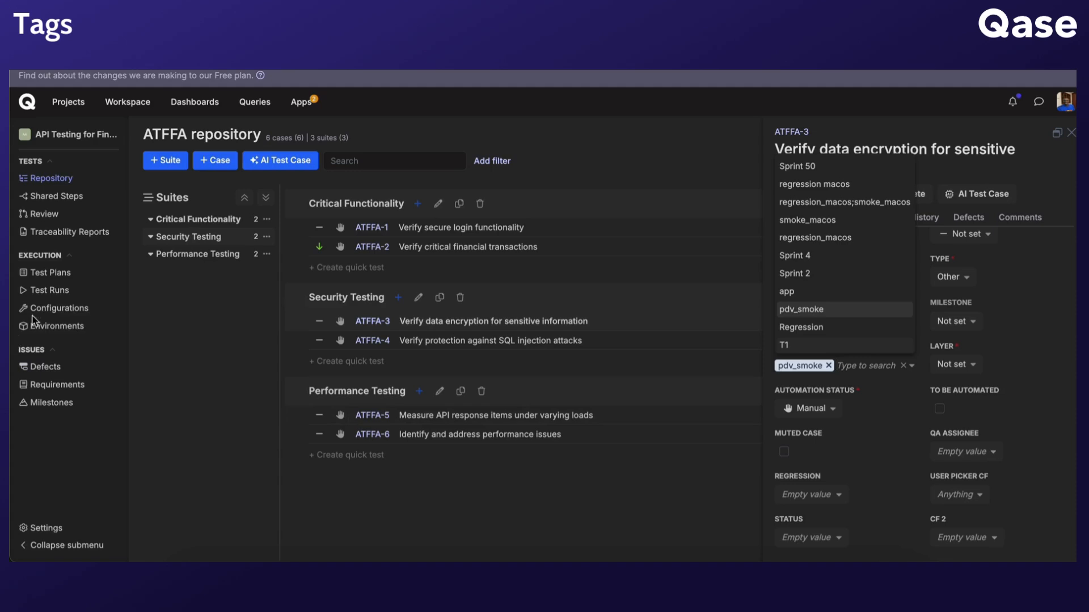
Look through the tags available in the form for a new test run, and close the form without starting a run
left_click(47, 291)
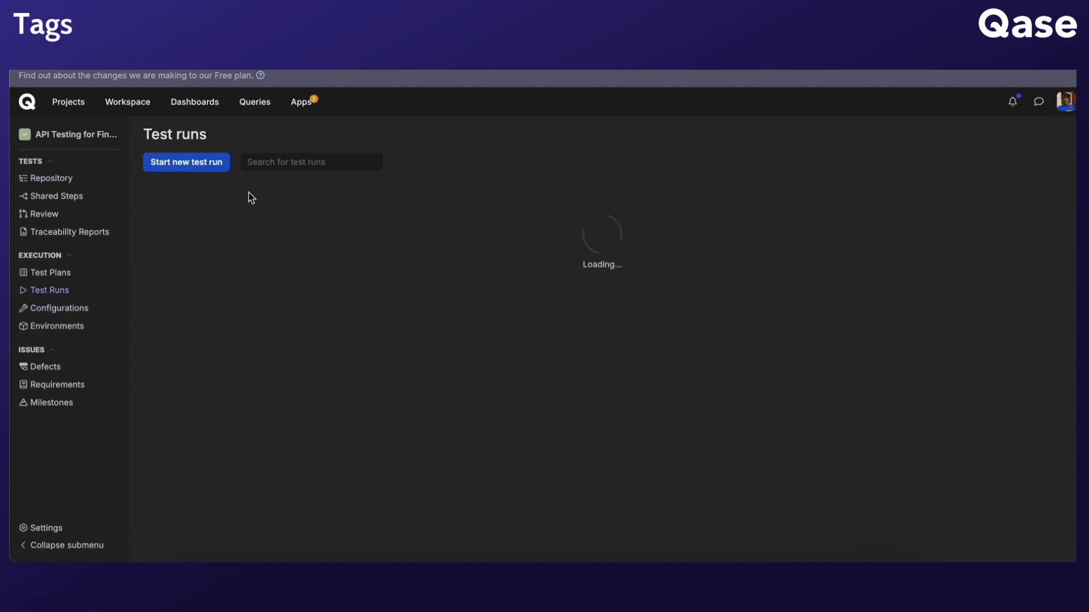
left_click(176, 163)
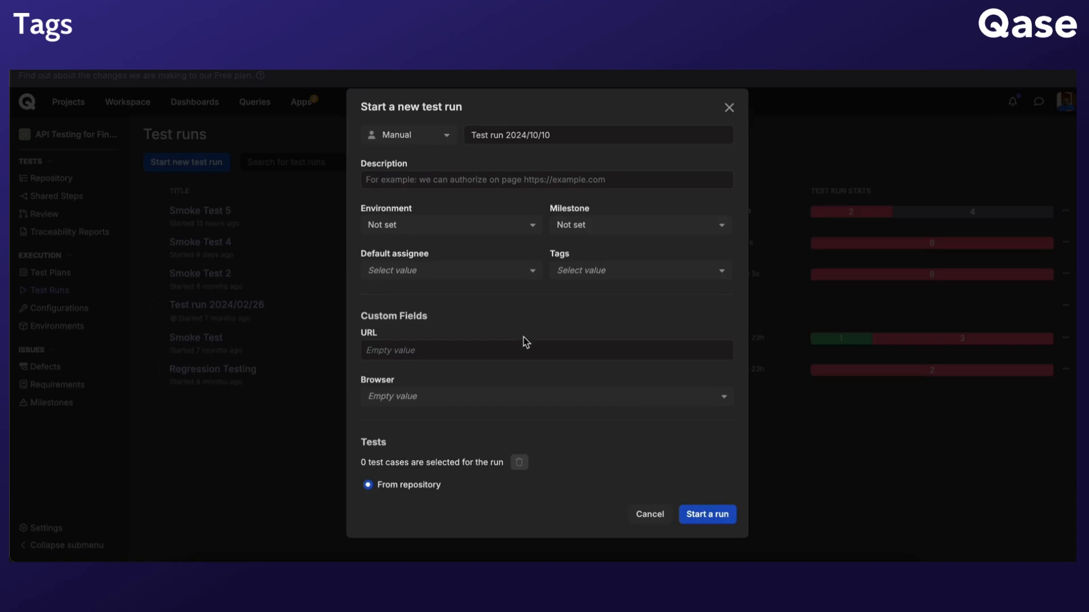
left_click(590, 270)
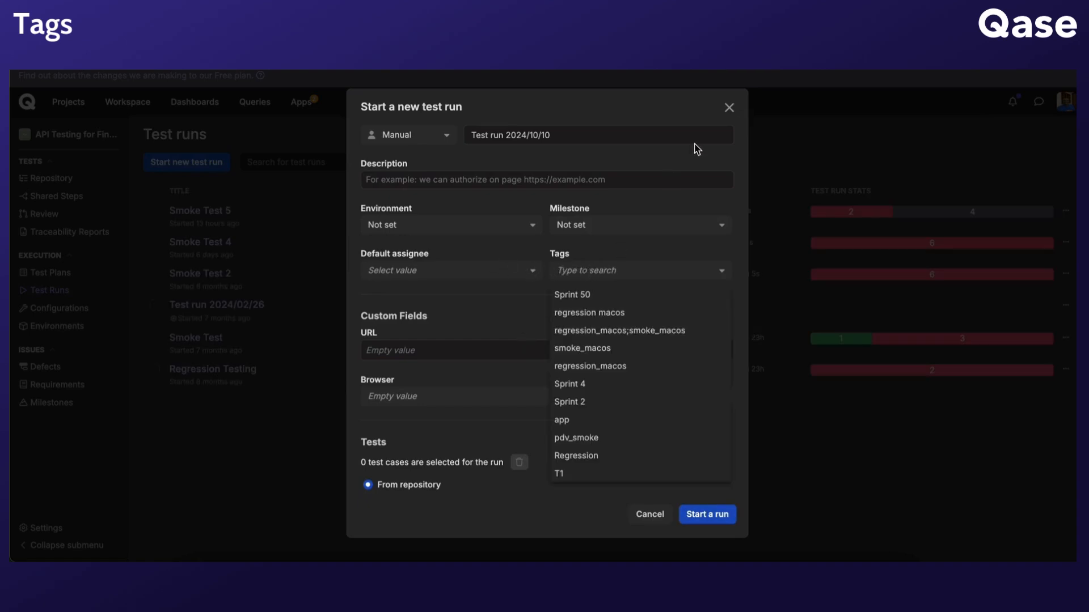
left_click(728, 107)
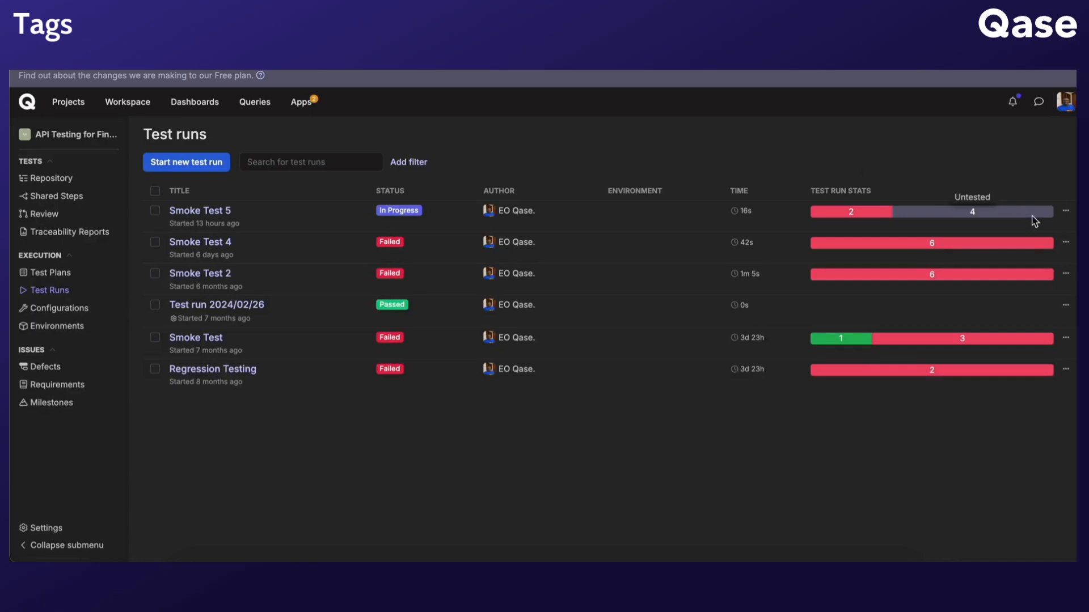
Edit the Smoke Test 5 run to add the regression_macos tag, and close the form without updating the run
left_click(1065, 211)
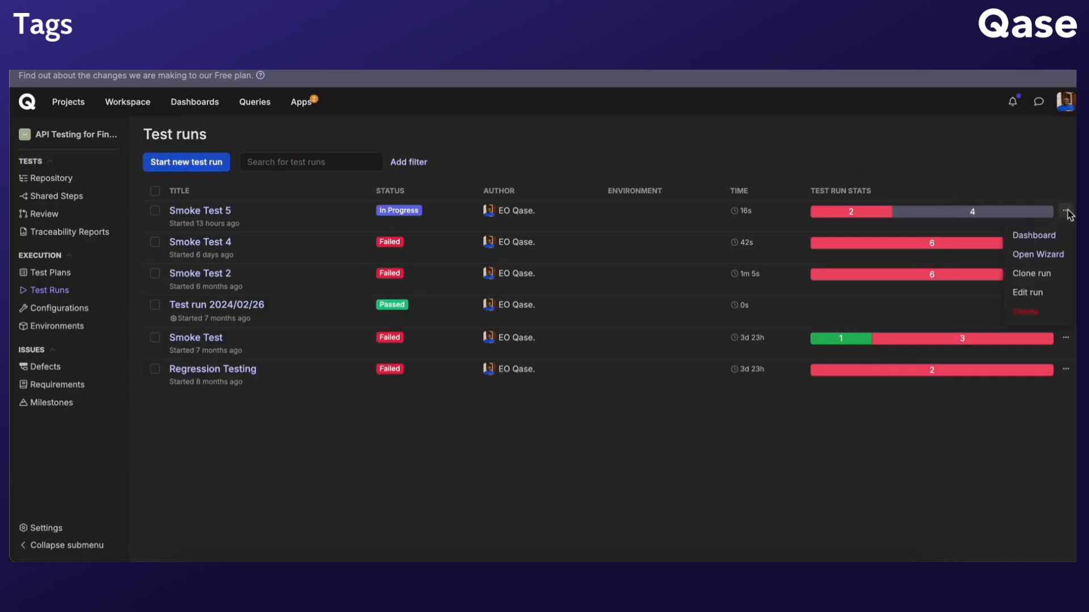
left_click(1029, 294)
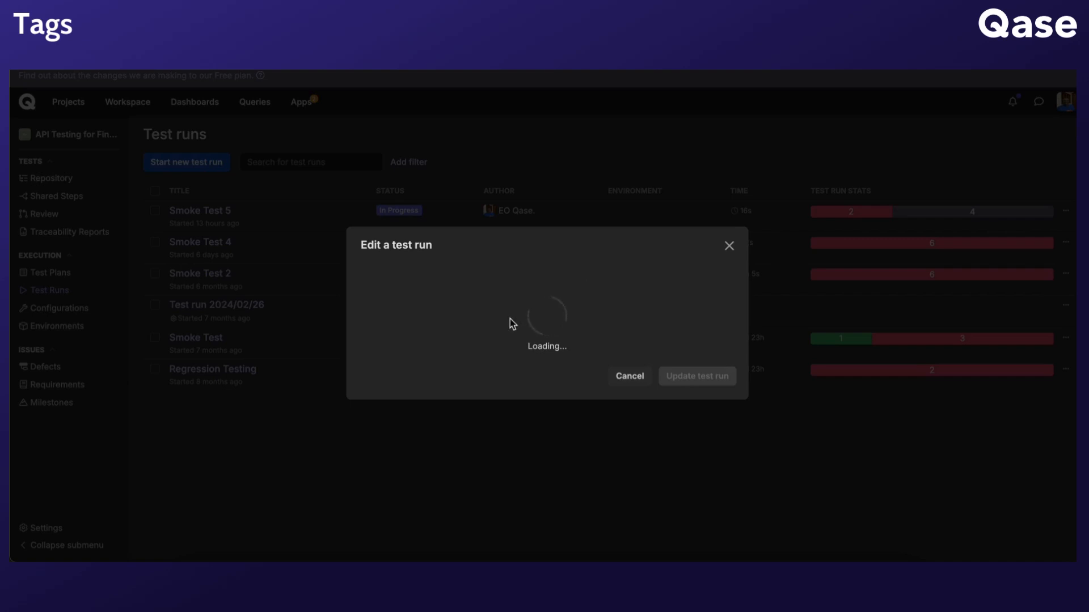
left_click(468, 273)
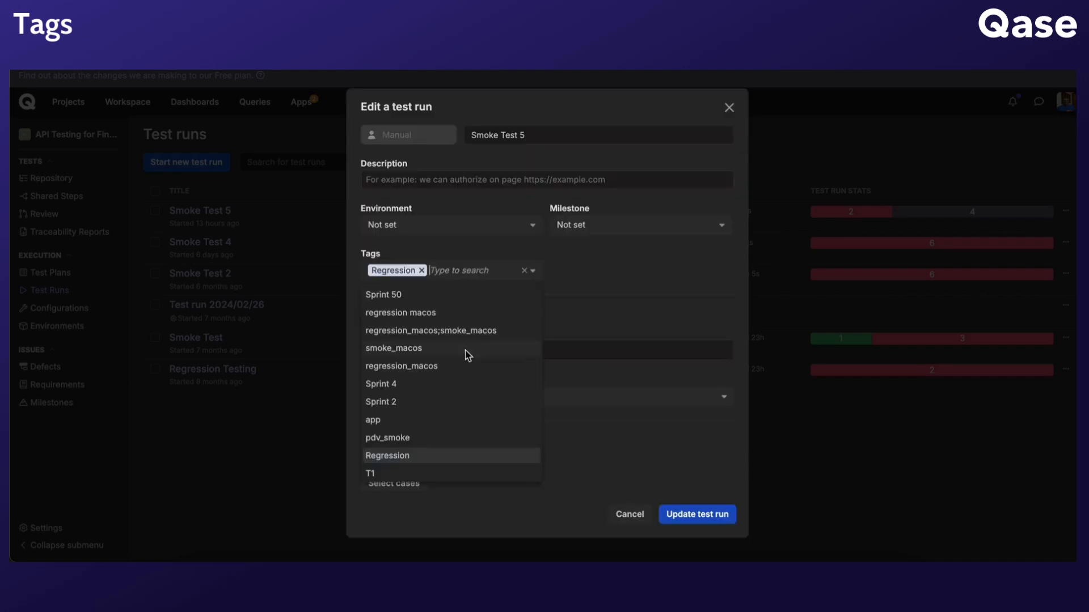
left_click(454, 366)
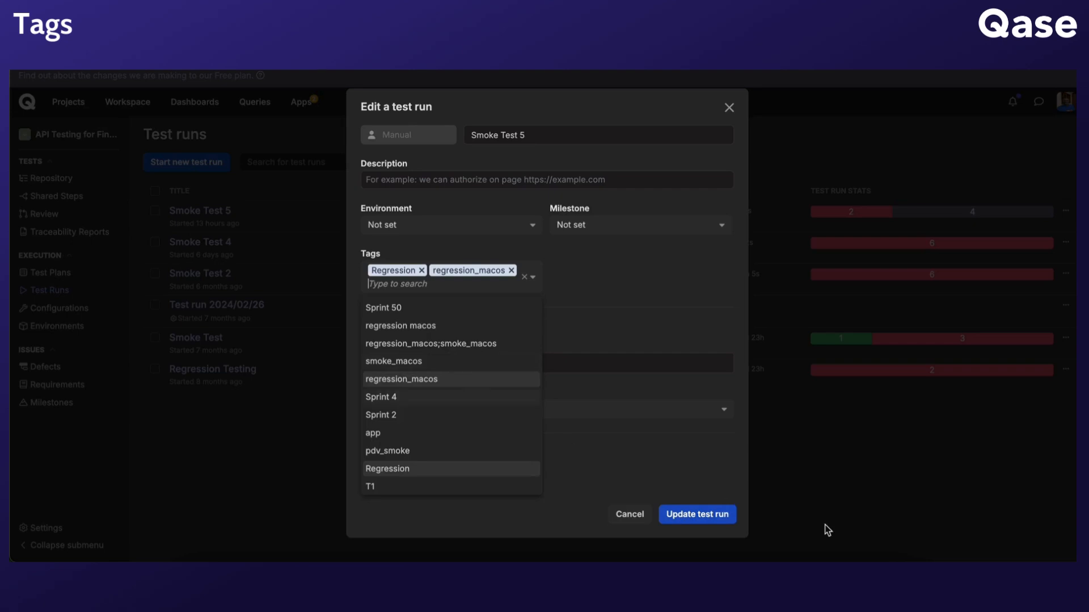
left_click(729, 106)
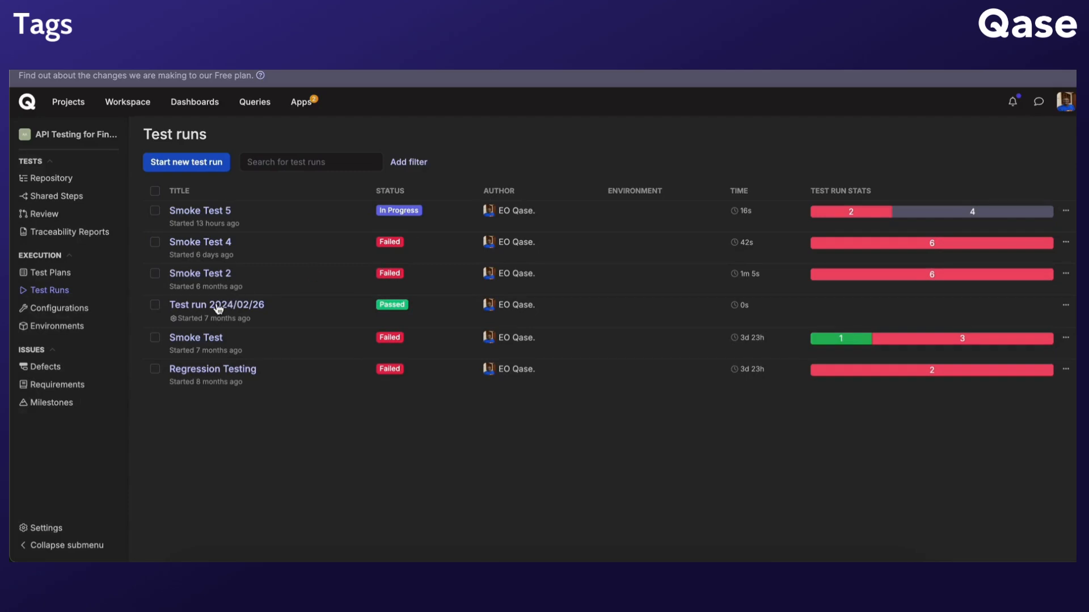
Start creating a new defect in the project and choose a tag for it
left_click(72, 368)
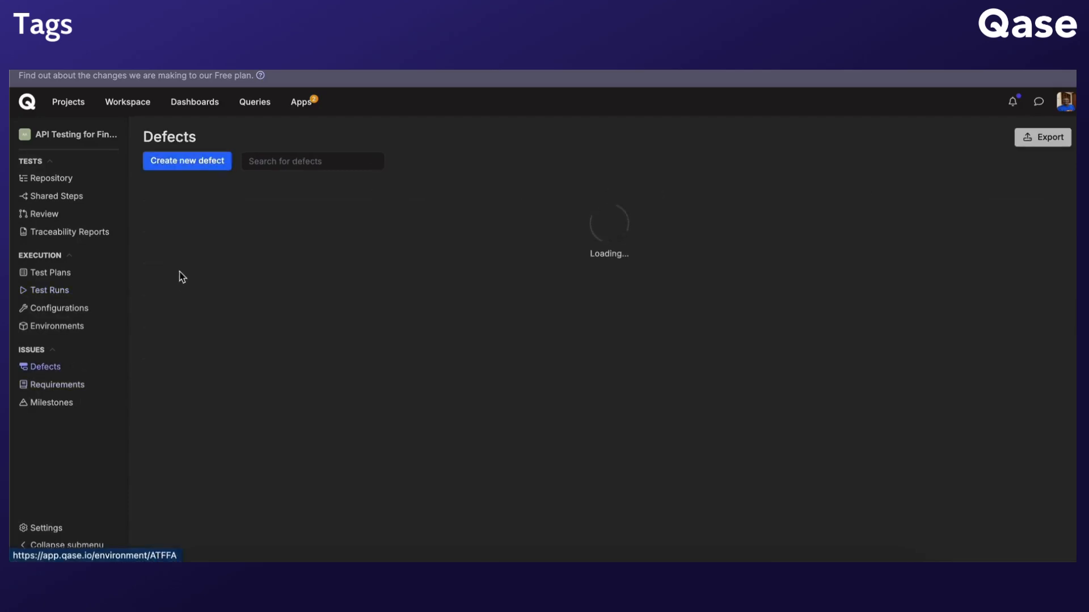
left_click(169, 163)
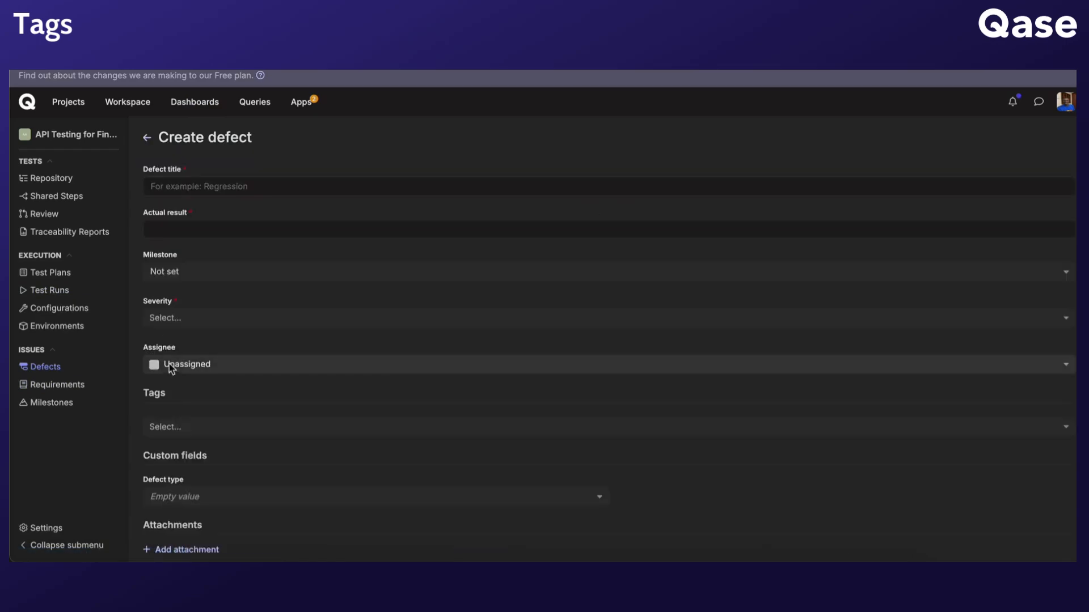
left_click(173, 427)
left_click(204, 527)
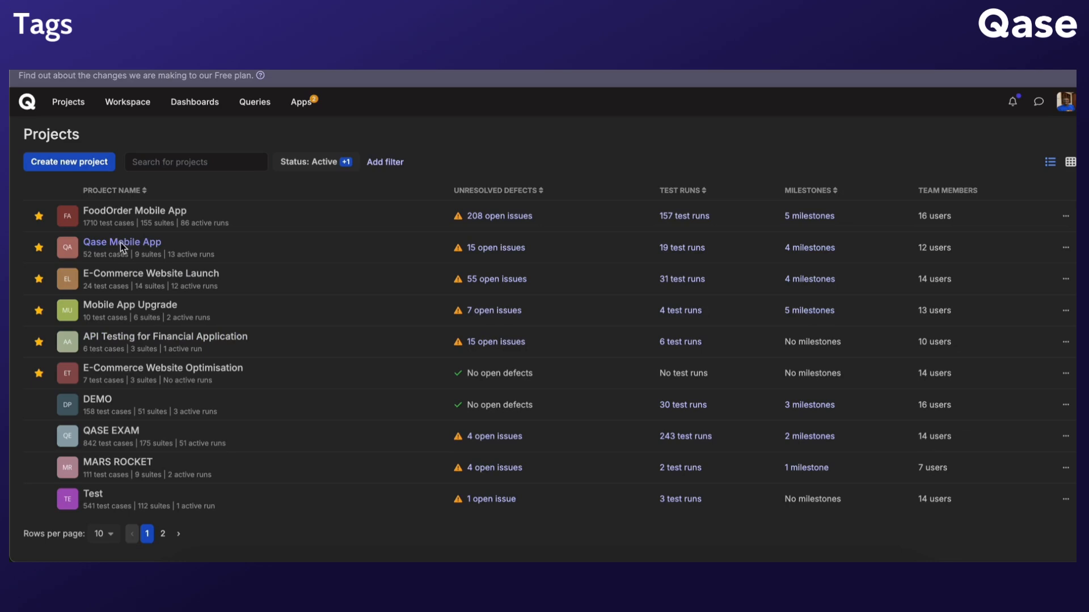
Open the API Testing for Financial Application project and filter its repository test cases by a tag
left_click(126, 335)
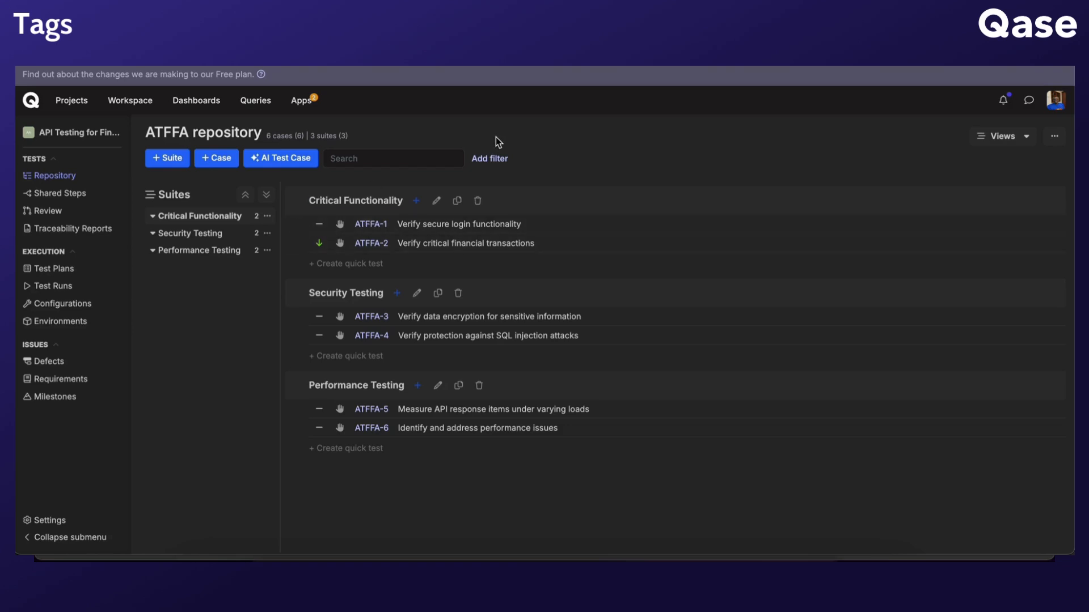
left_click(489, 158)
scroll(529, 255, "down", 3)
scroll(516, 300, "down", 1)
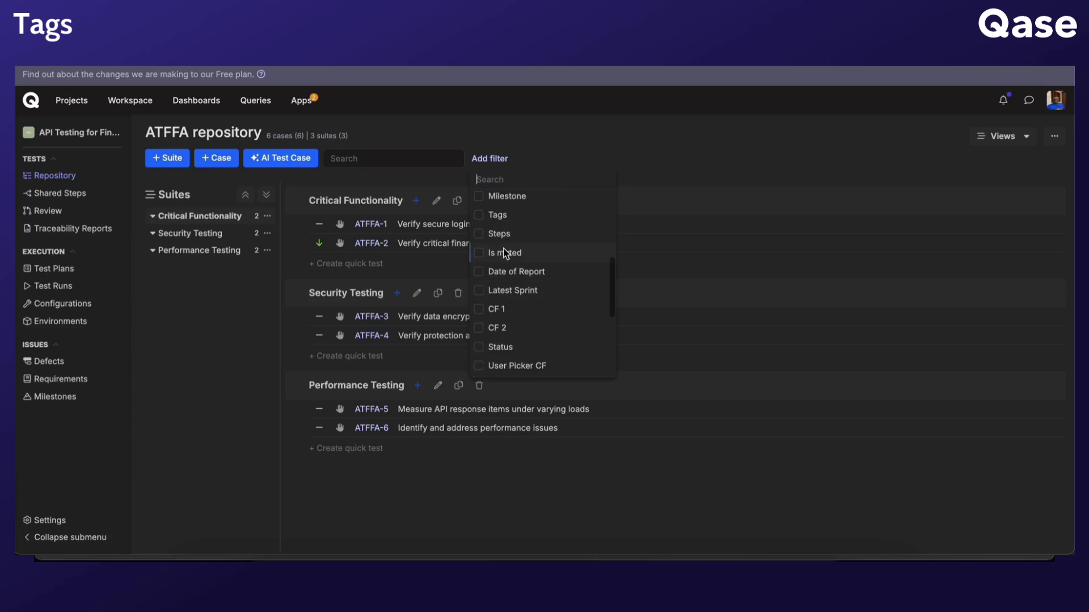
left_click(506, 224)
left_click(517, 241)
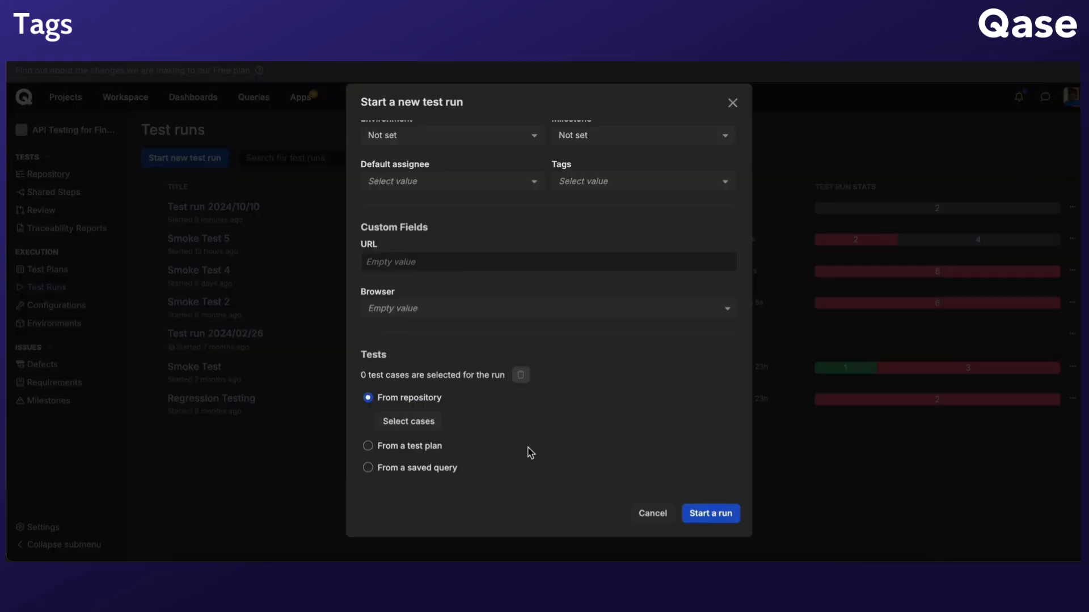
Filter the repository test cases offered for the new test run by the PDLC medium tag
left_click(435, 423)
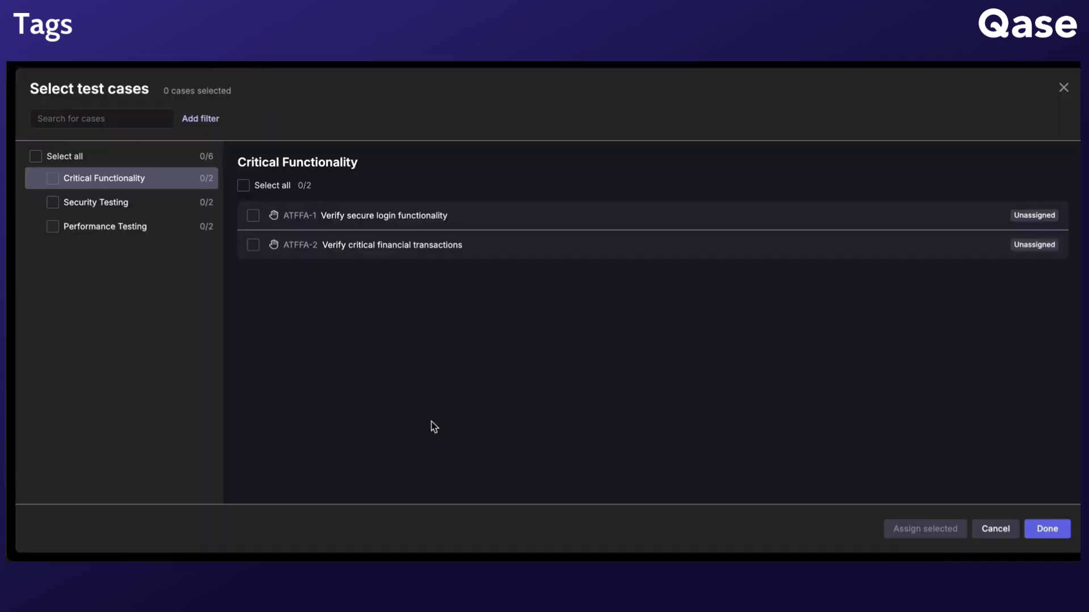
left_click(206, 118)
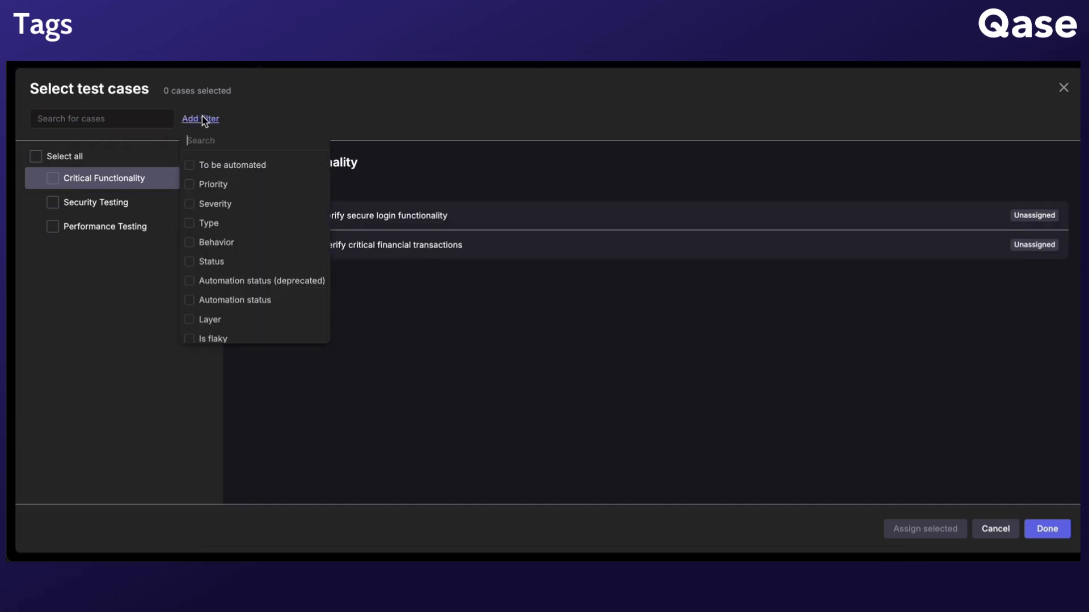
scroll(216, 250, "down", 3)
scroll(219, 252, "down", 1)
left_click(219, 256)
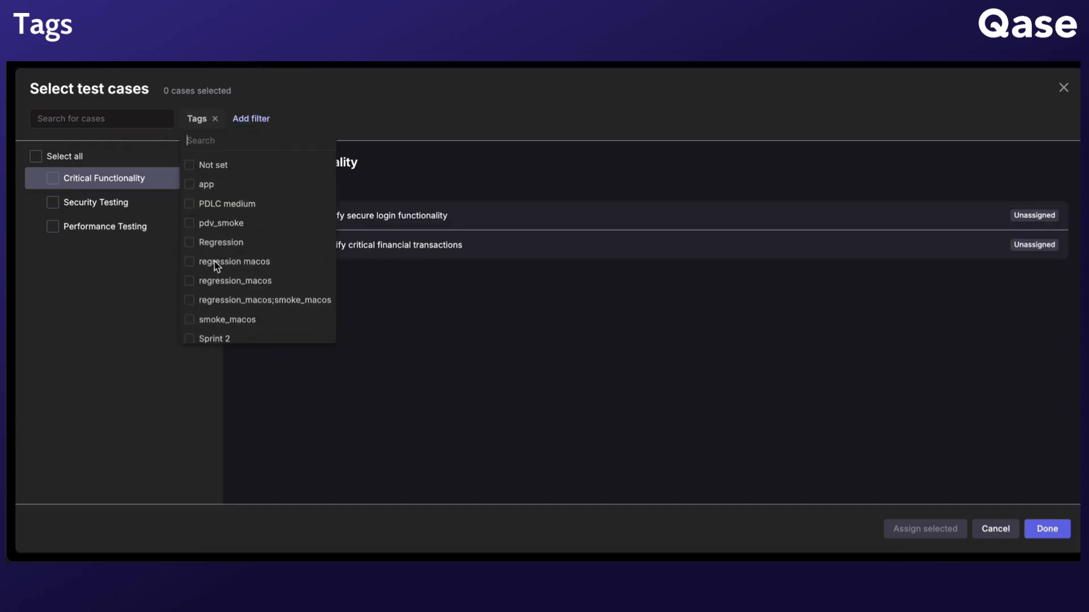
left_click(208, 205)
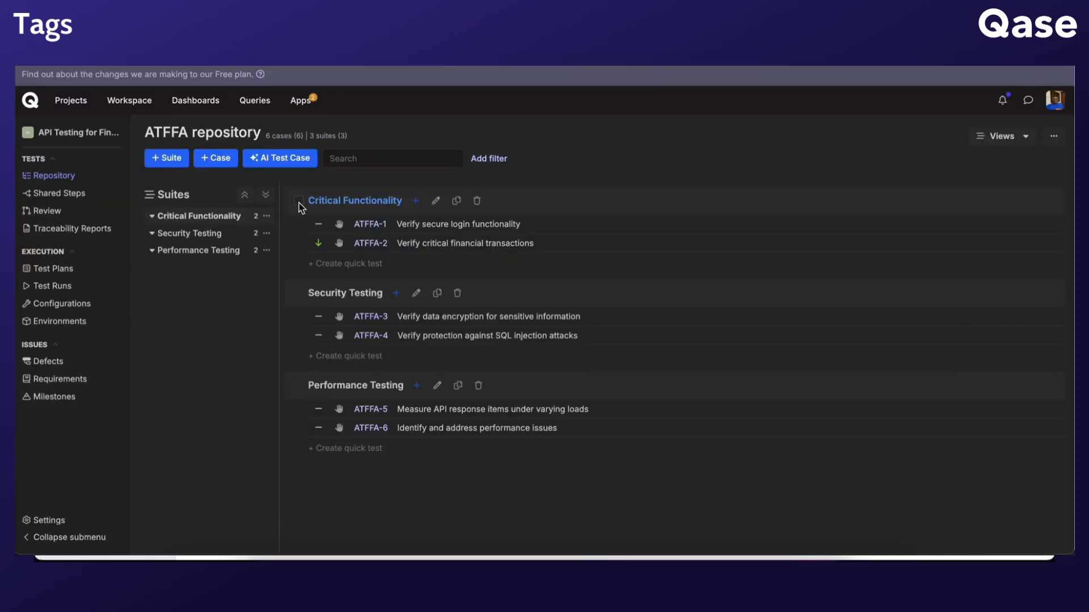
Bulk edit the test cases of the Critical Functionality suite, choosing regression macos as the tag to add
left_click(298, 201)
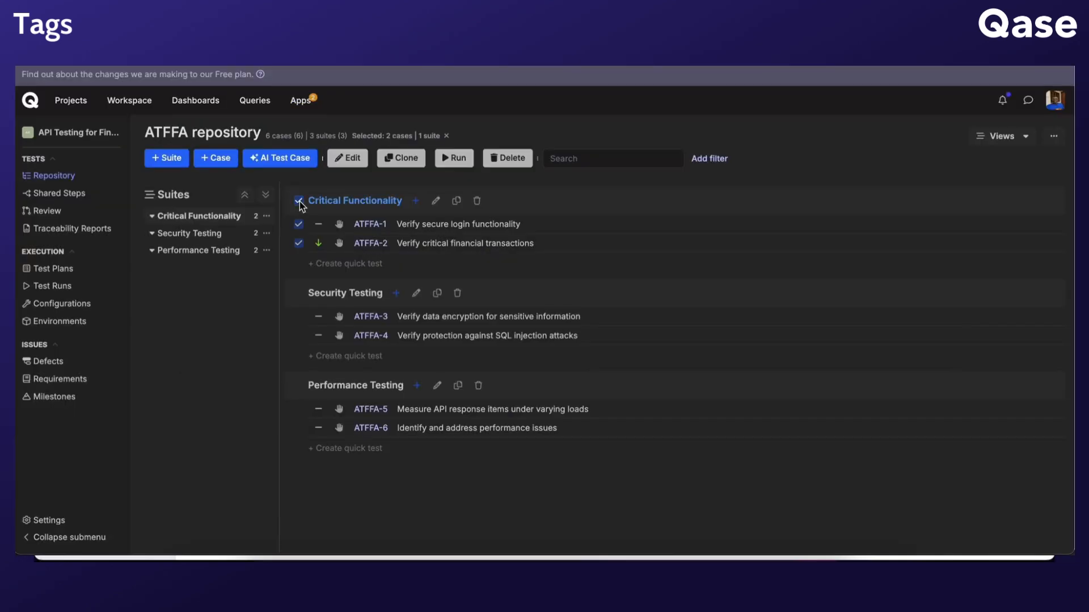
left_click(346, 158)
scroll(456, 315, "down", 5)
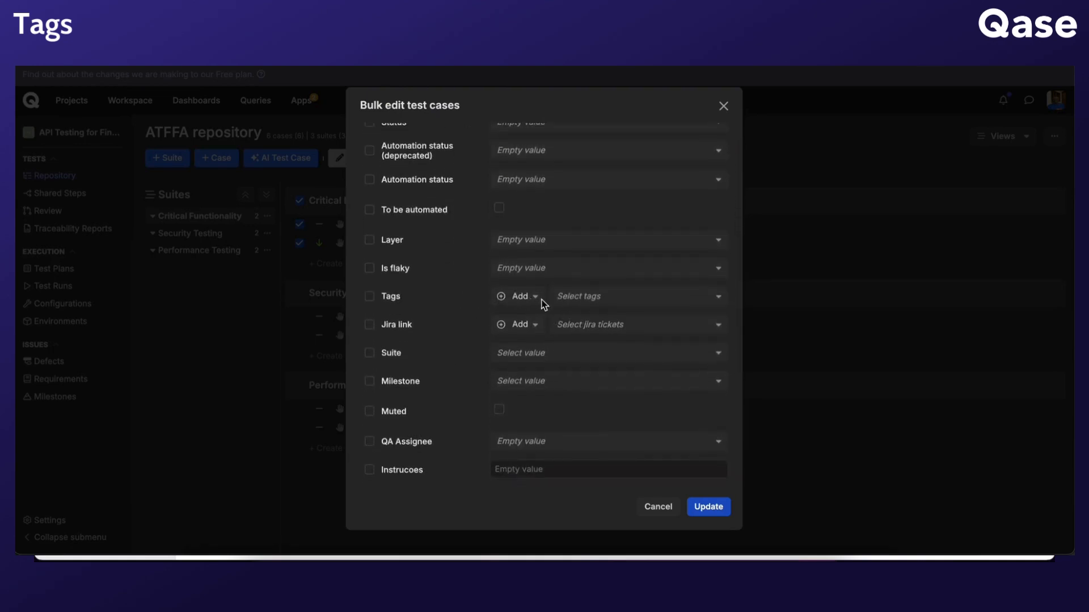
left_click(574, 301)
left_click(584, 391)
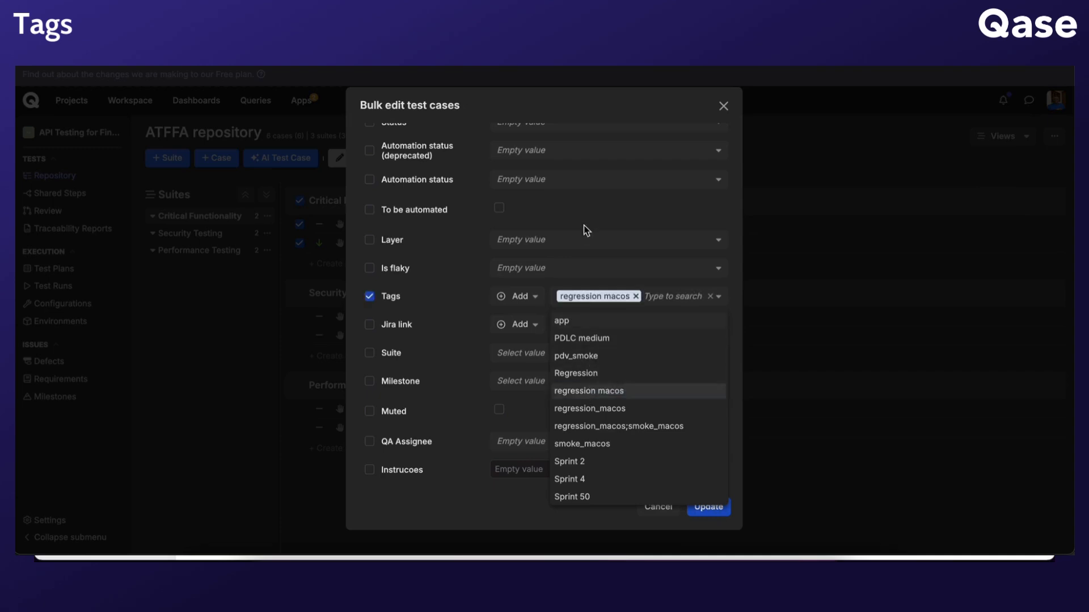
Switch the bulk edit's Tags action to Remove and choose the PDLC medium and Sprint 2 tags
left_click(520, 297)
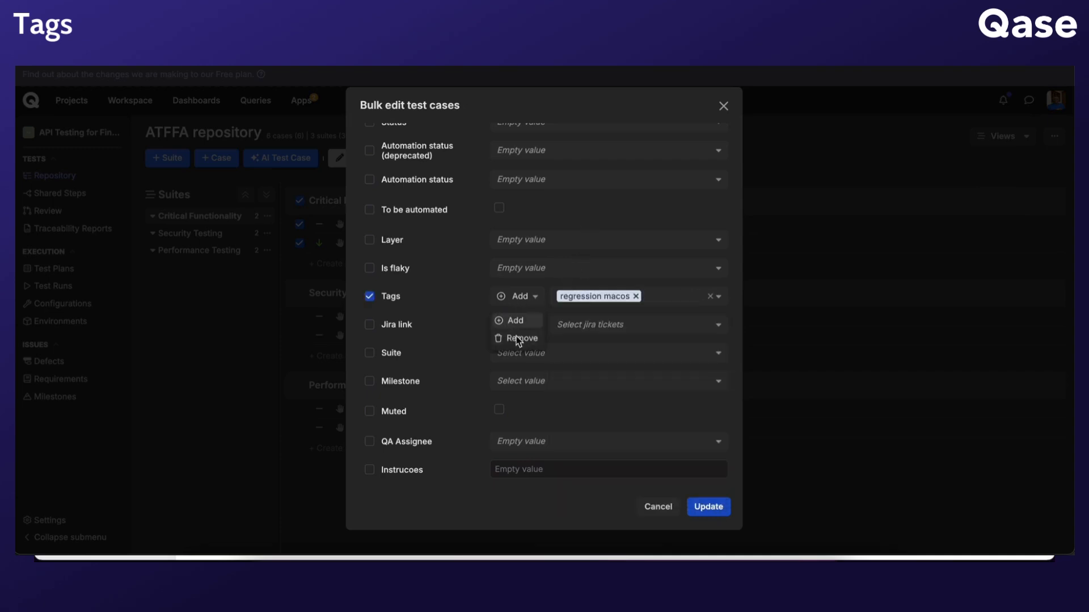
left_click(517, 336)
left_click(580, 289)
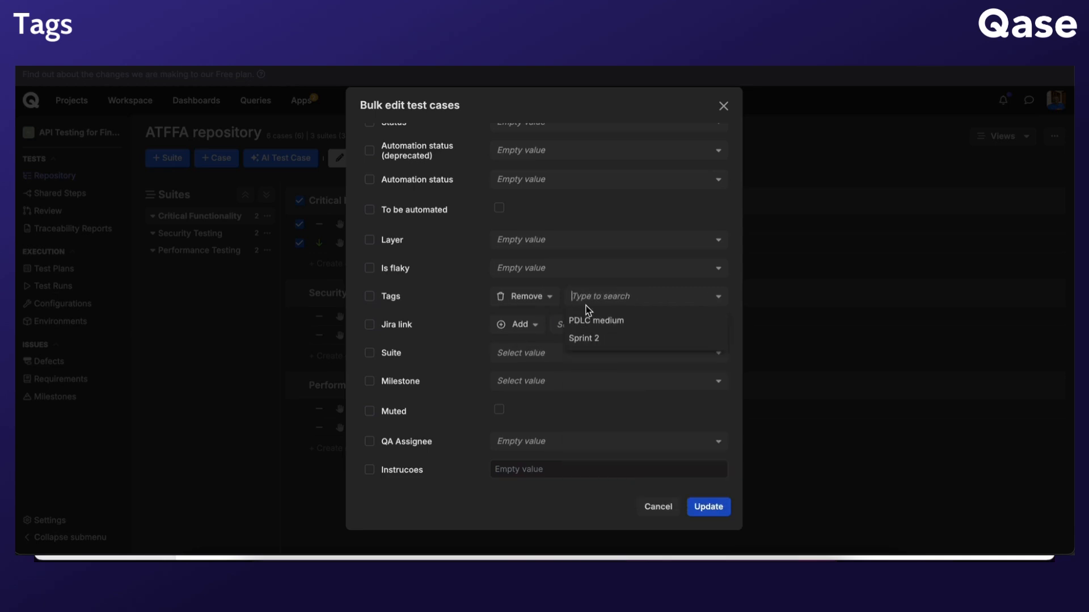
left_click(469, 294)
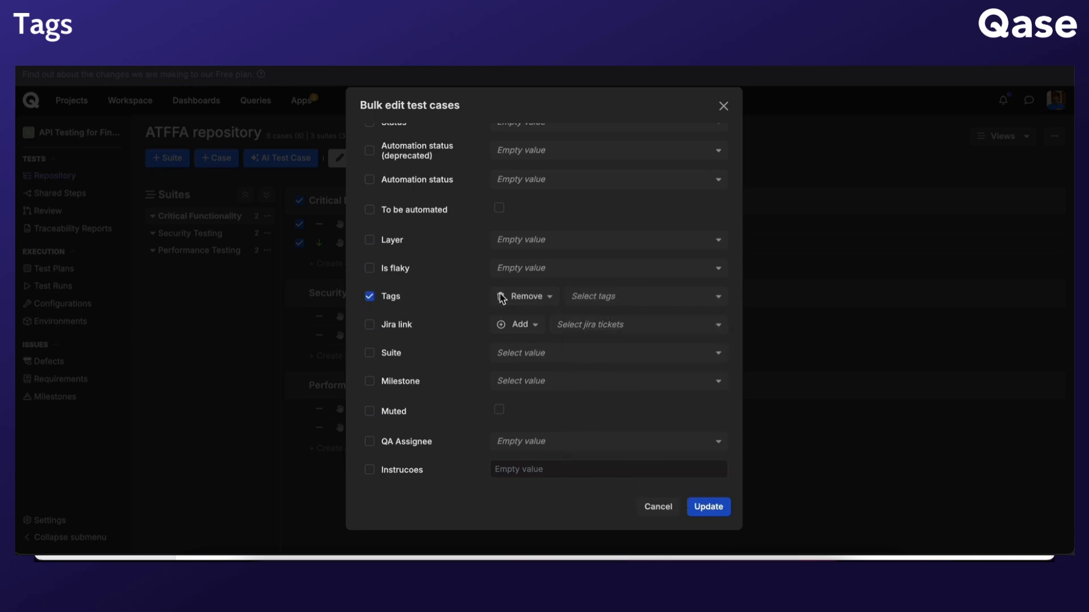
left_click(580, 299)
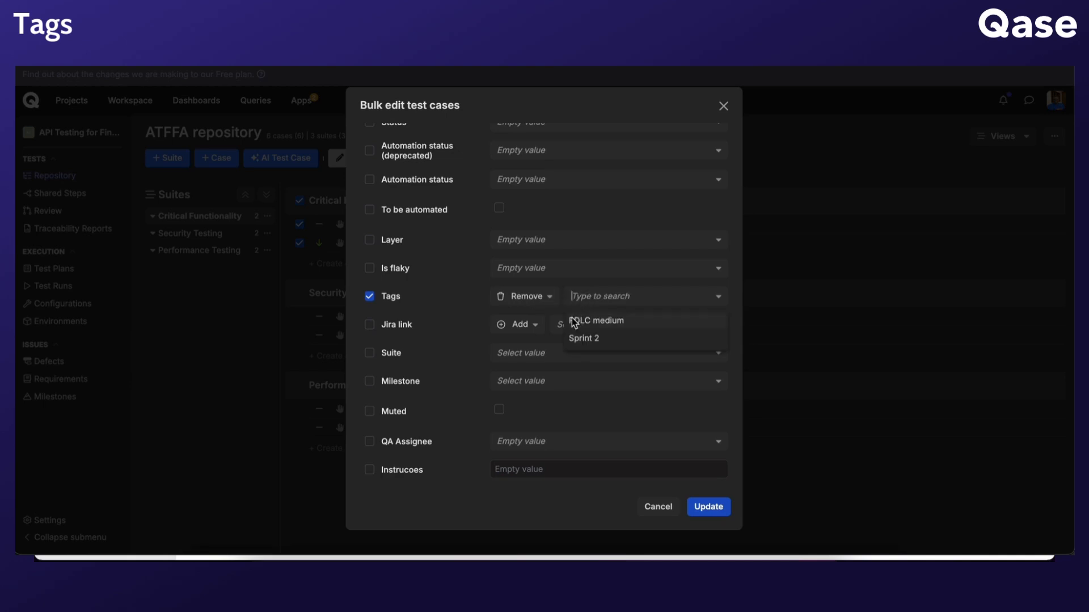
left_click(574, 321)
left_click(588, 339)
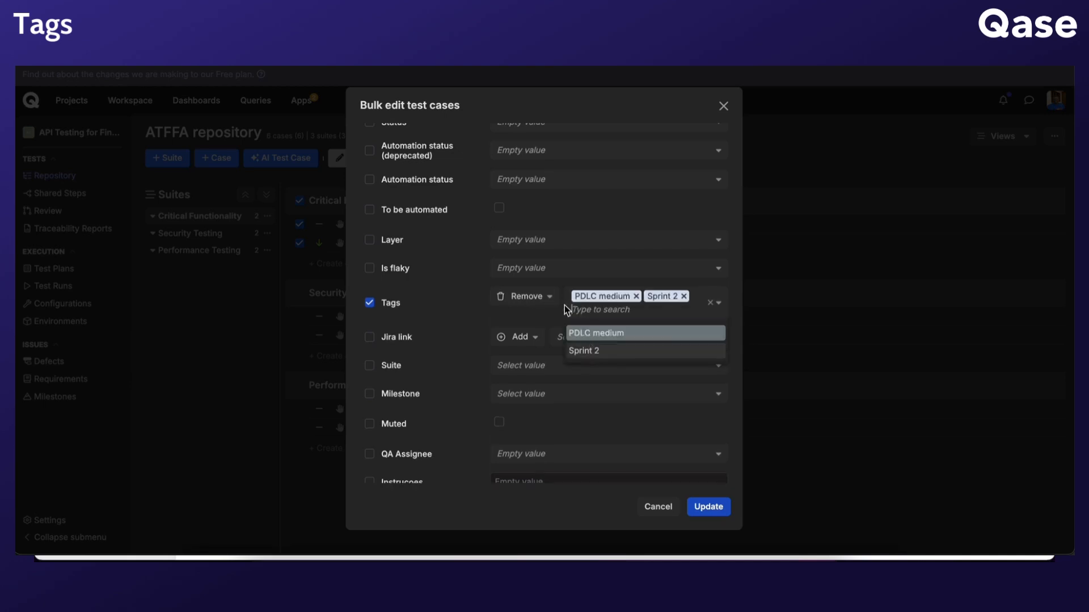
Switch the Tags action back to Add, apply the bulk edit, and deselect the Critical Functionality suite
left_click(522, 300)
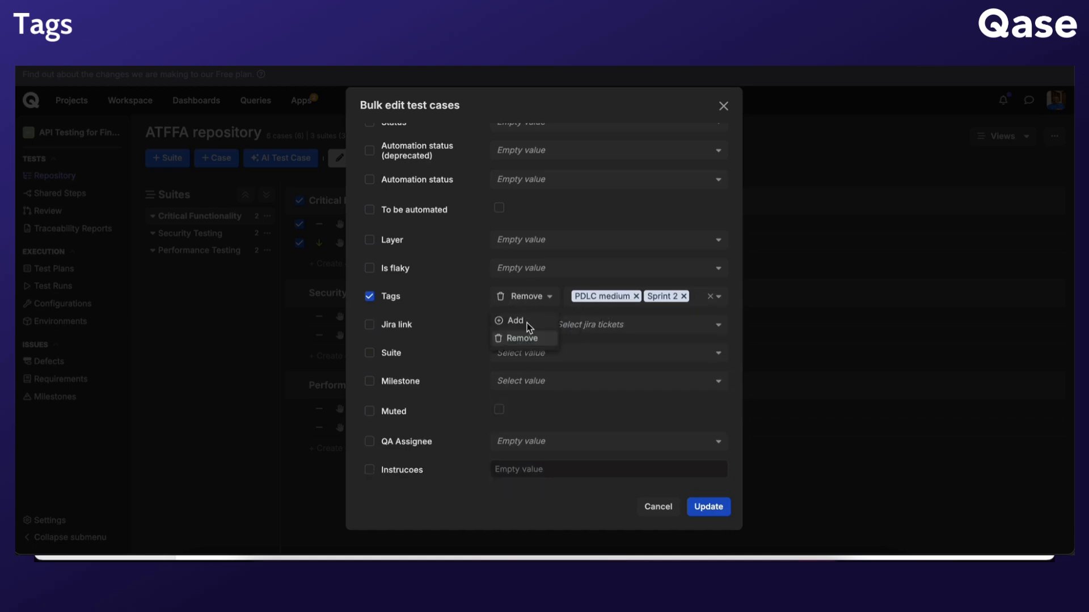
left_click(517, 319)
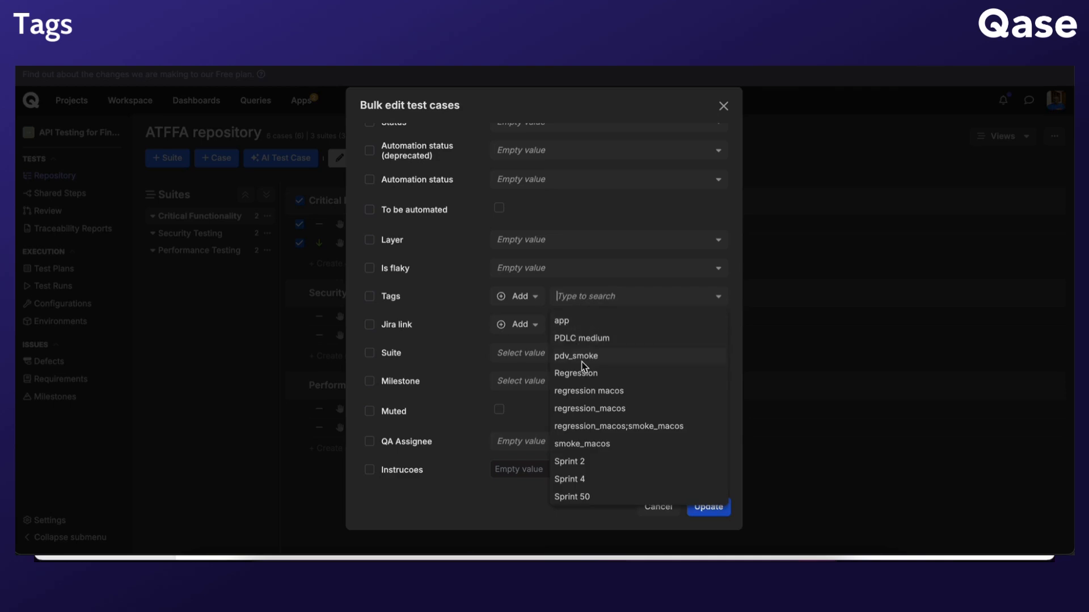
left_click(482, 306)
left_click(718, 511)
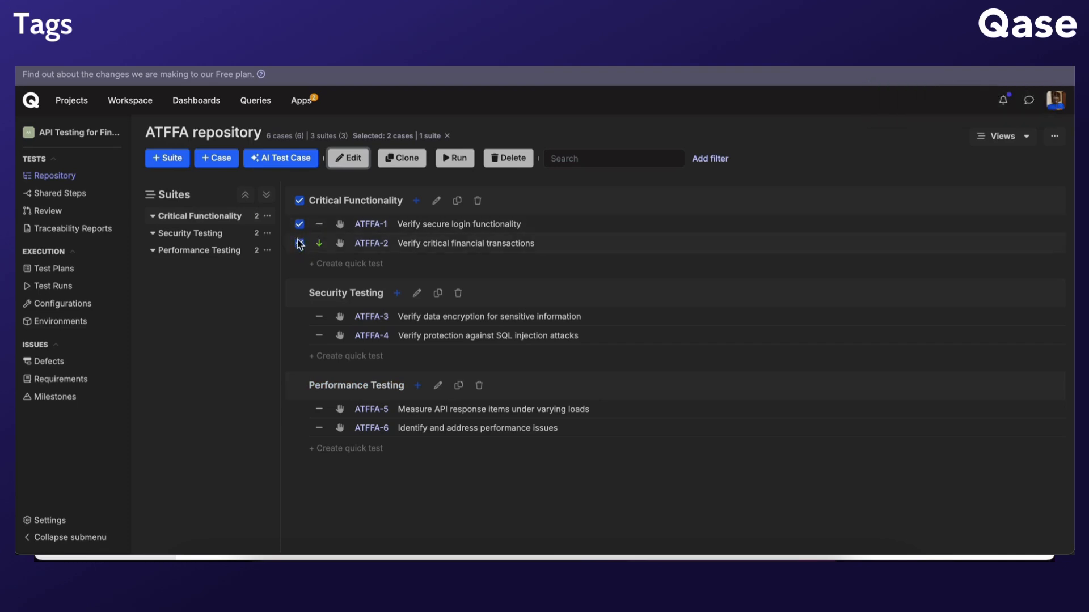
left_click(300, 201)
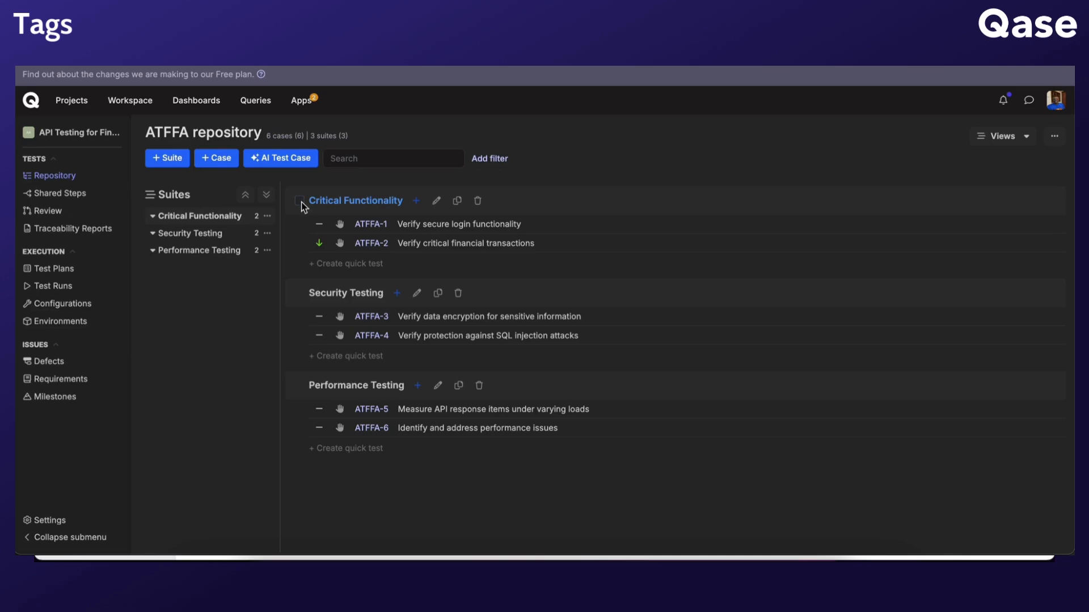
Create a new test case query and run project = "ATFFA" AND tags = "Sprint 2"
left_click(248, 101)
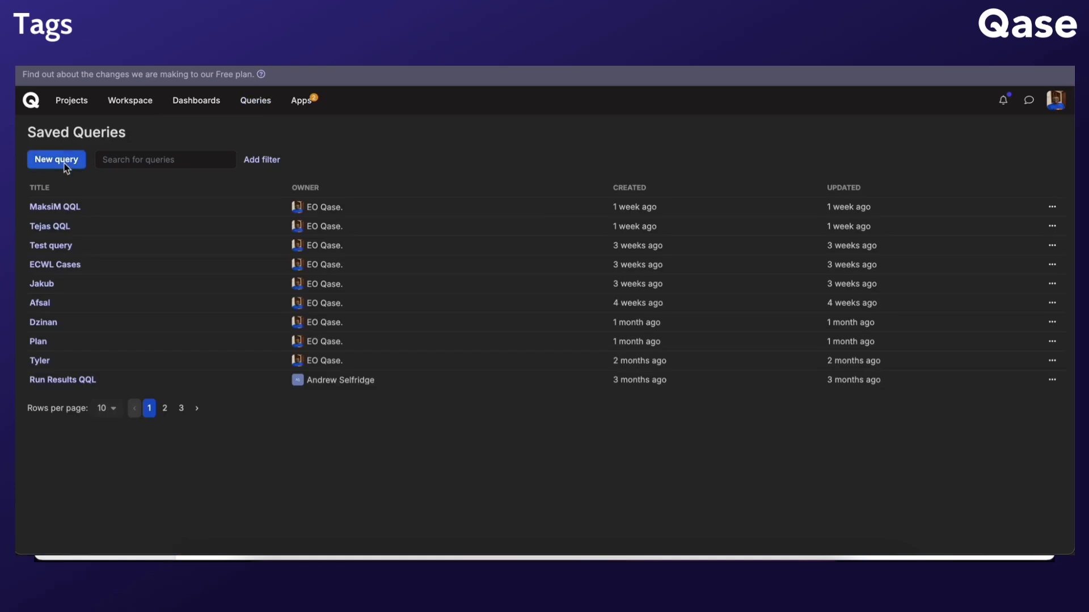
left_click(66, 162)
left_click(144, 162)
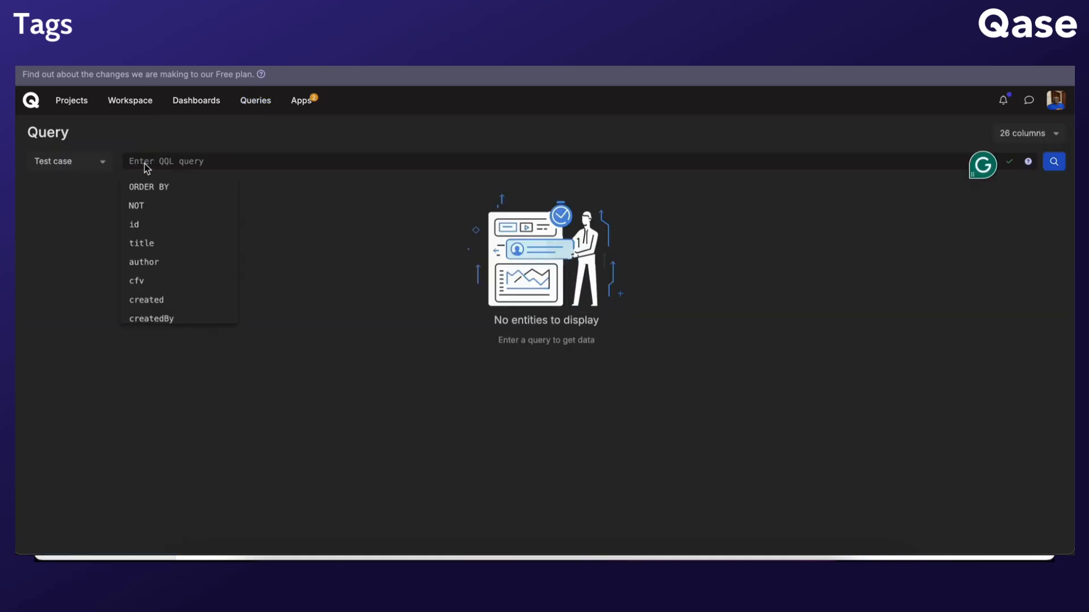
type("project = \"ATFFA\" AND tags = \"Sprint 2\"")
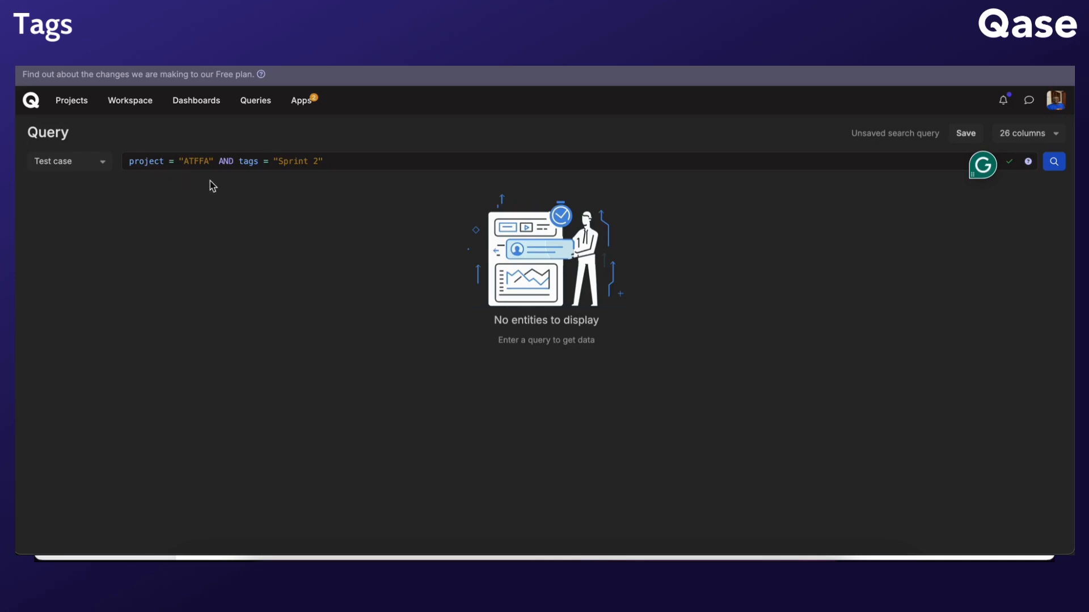
key("Return")
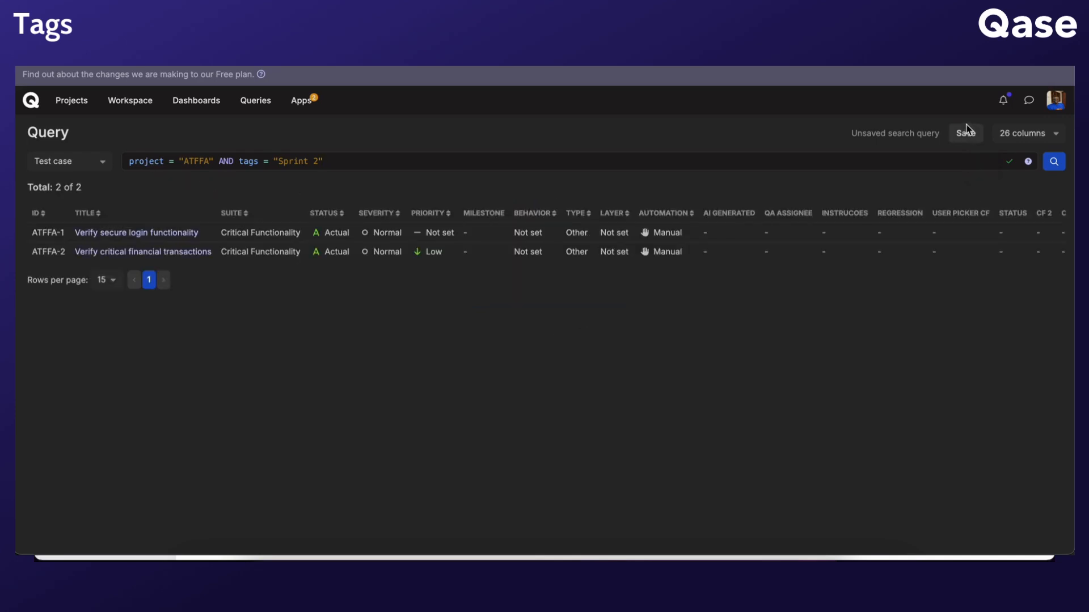
Save the query with the title "tags"
left_click(964, 134)
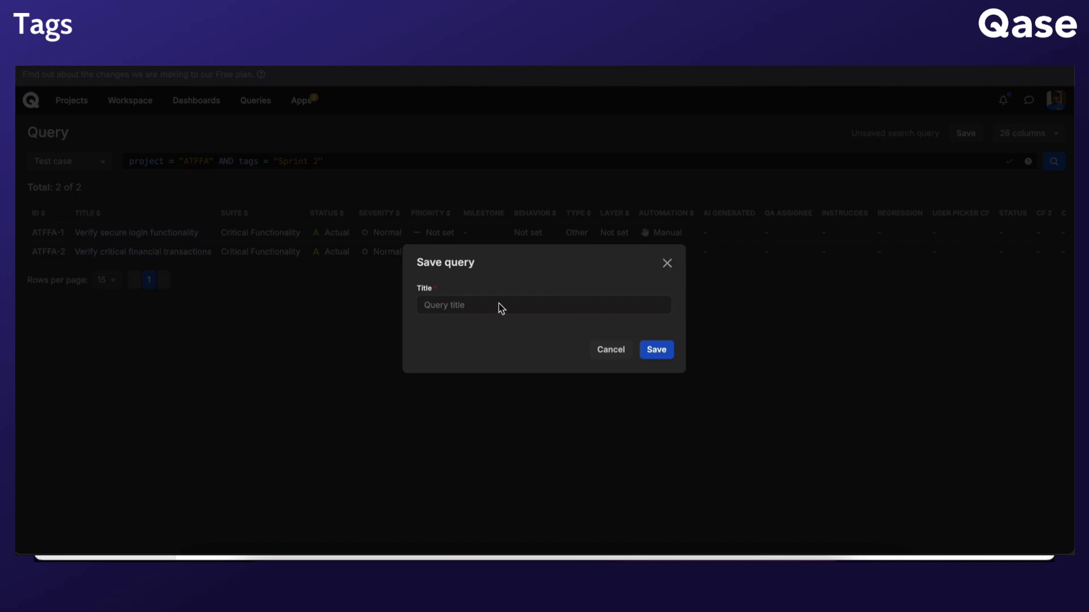
type("tags")
left_click(654, 349)
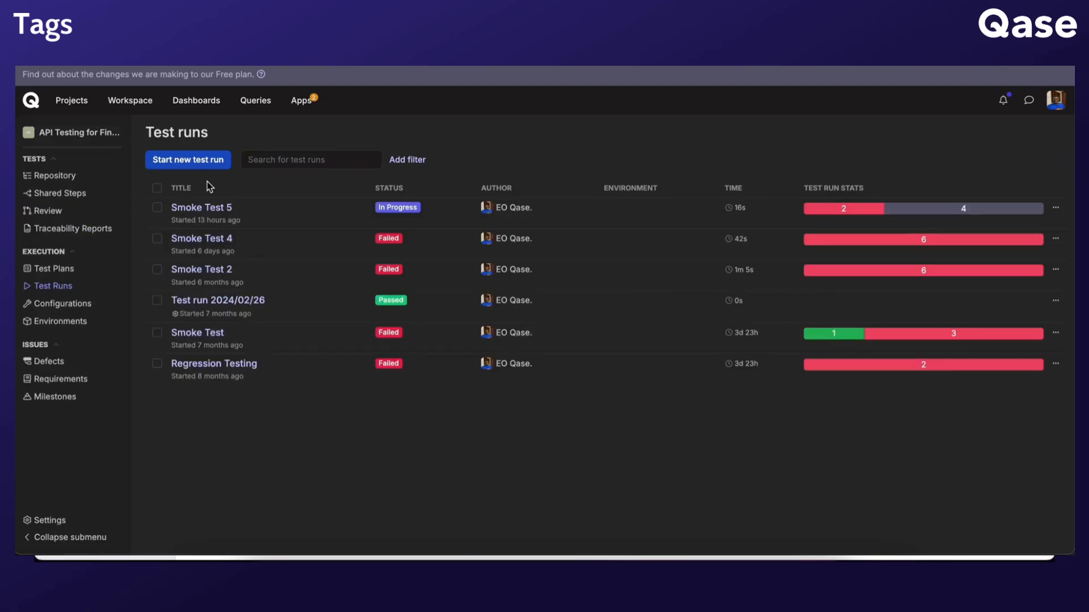
Start a new test run whose test cases come from the saved query "tags"
left_click(196, 163)
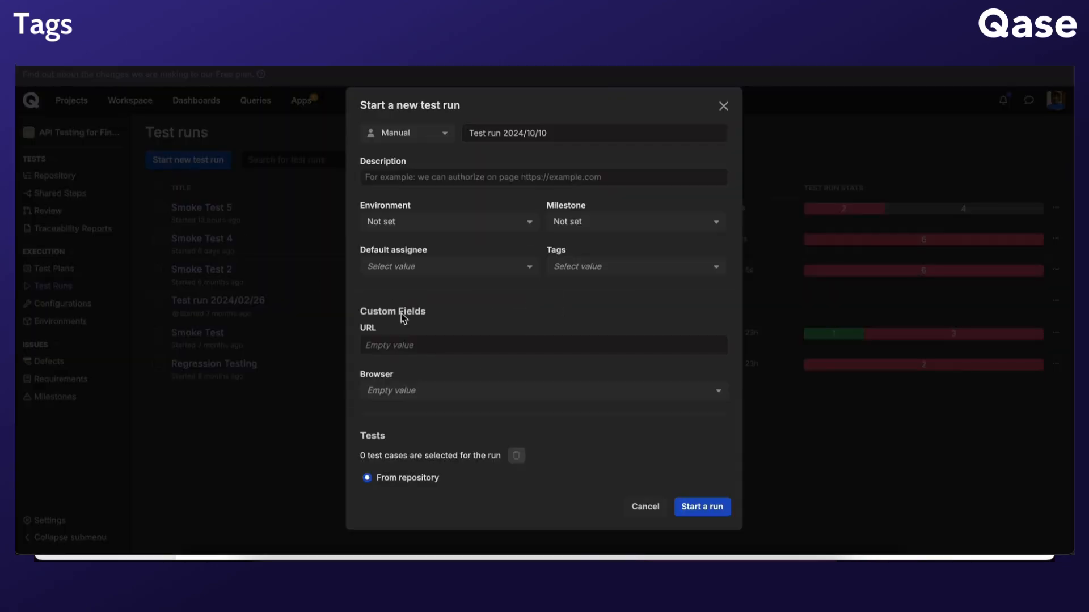
scroll(425, 442, "down", 2)
scroll(424, 445, "down", 2)
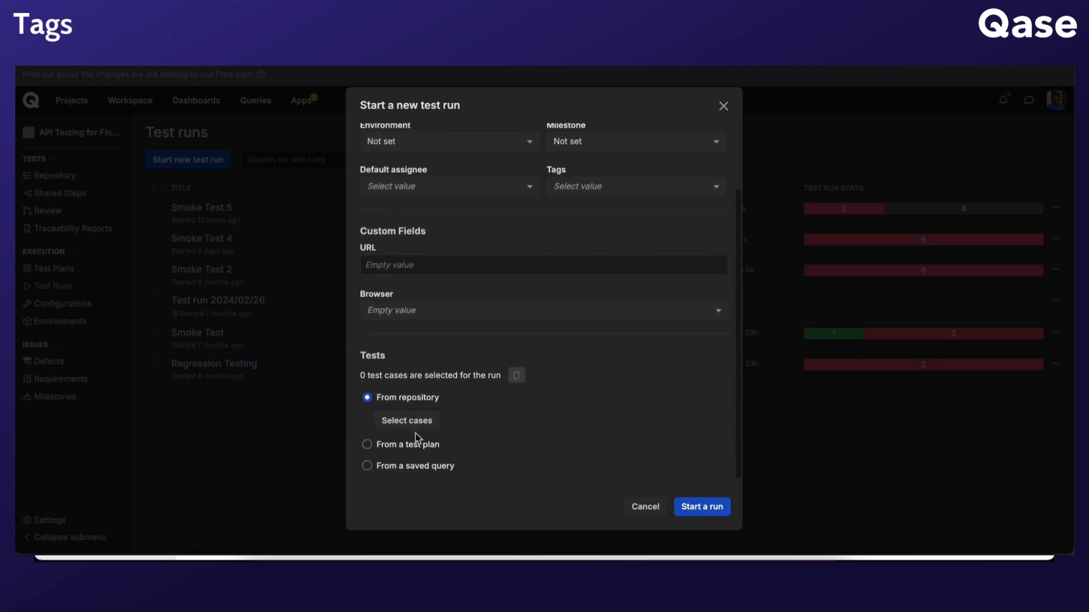
left_click(412, 465)
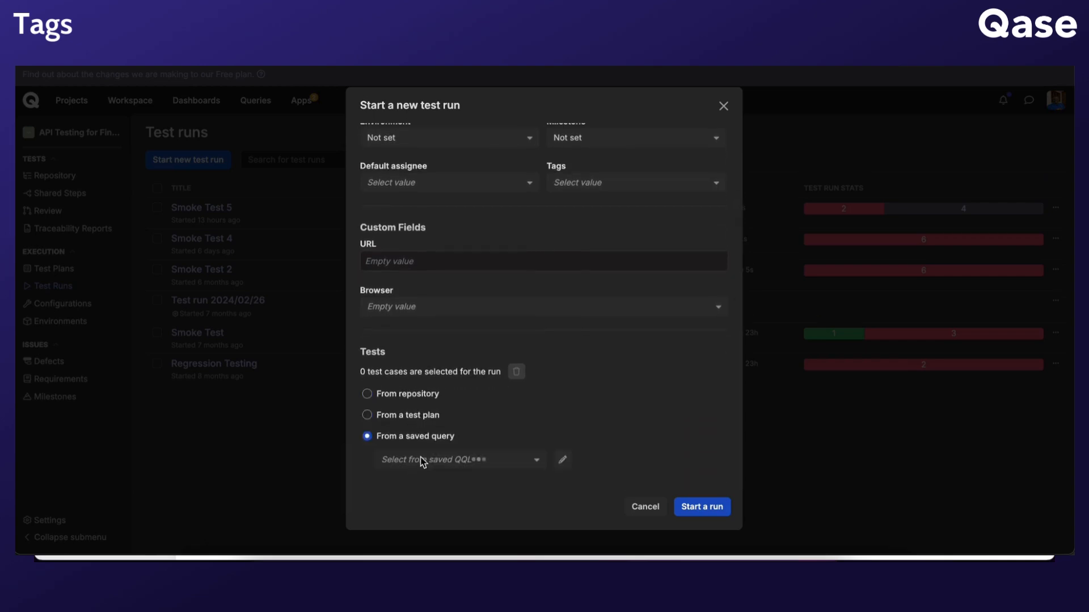
left_click(427, 463)
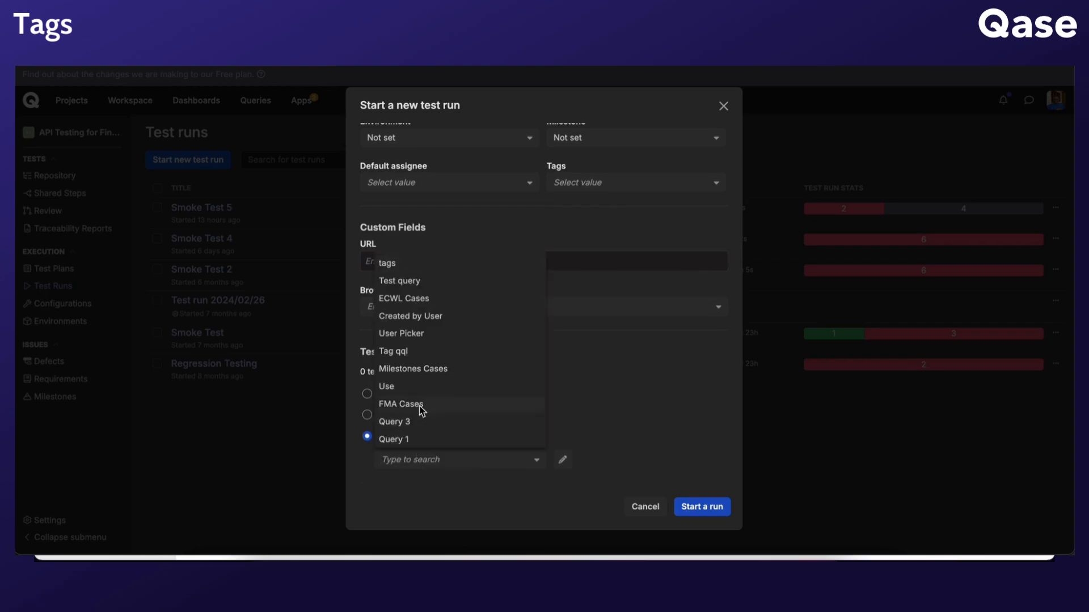
left_click(408, 265)
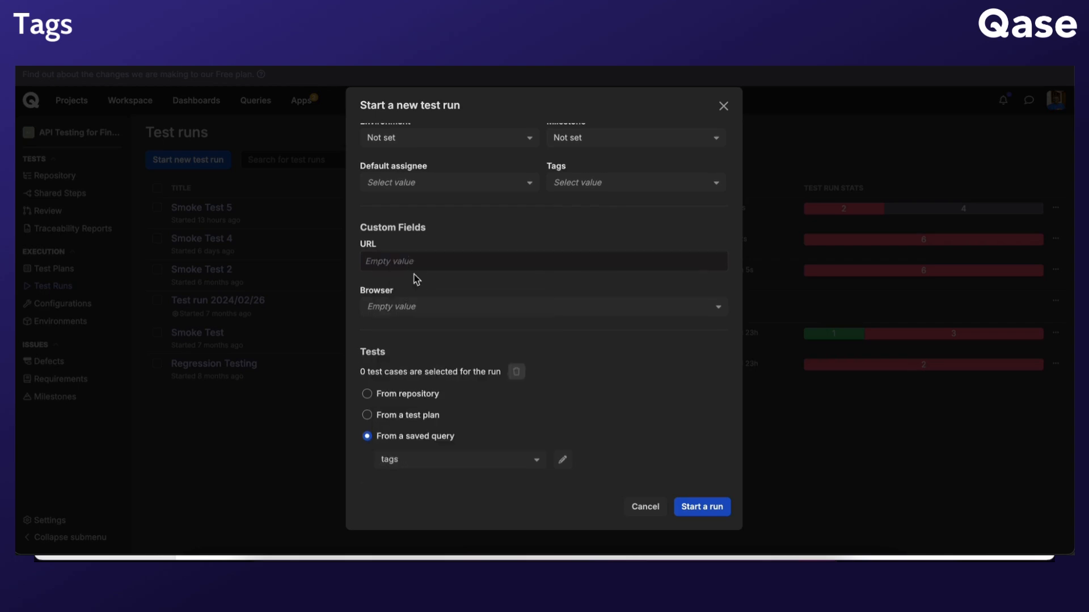
left_click(694, 508)
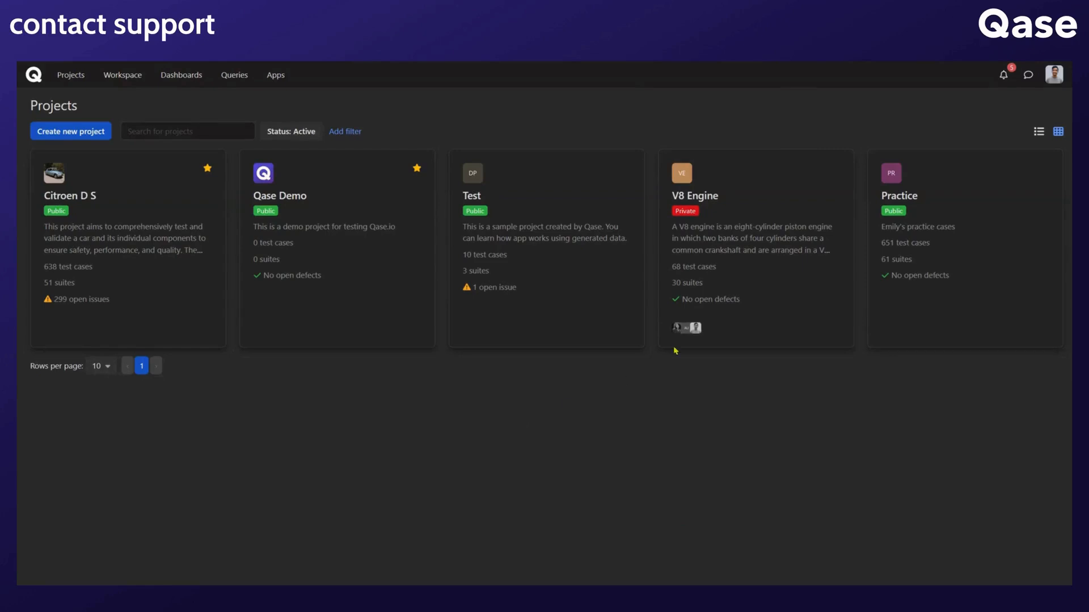
Open the support messenger, browse its help collections and view the Frequently Asked Questions topics
left_click(1027, 75)
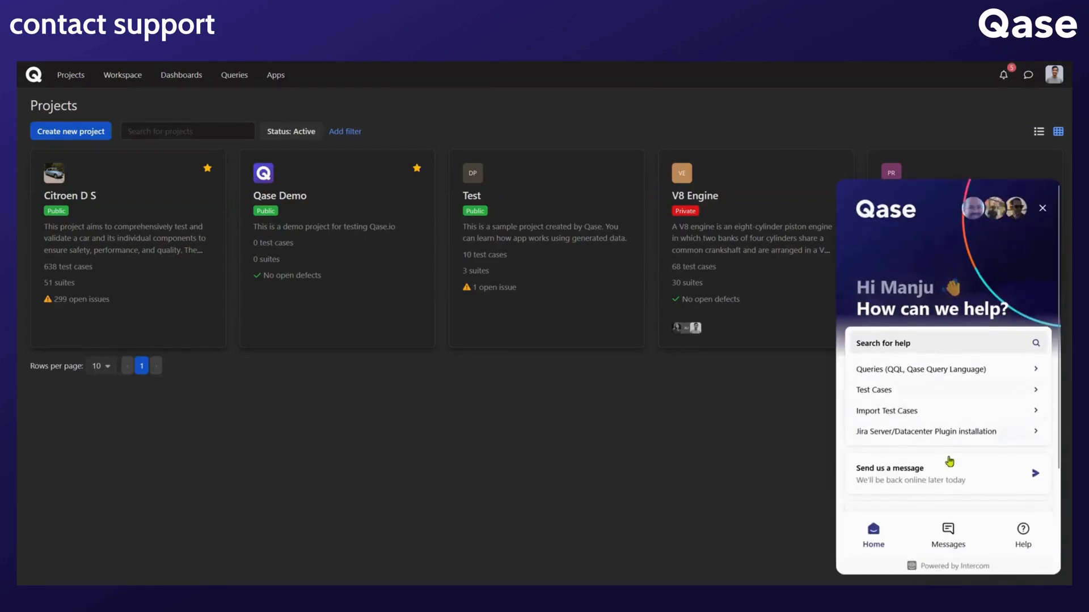
left_click(933, 347)
scroll(933, 357, "down", 5)
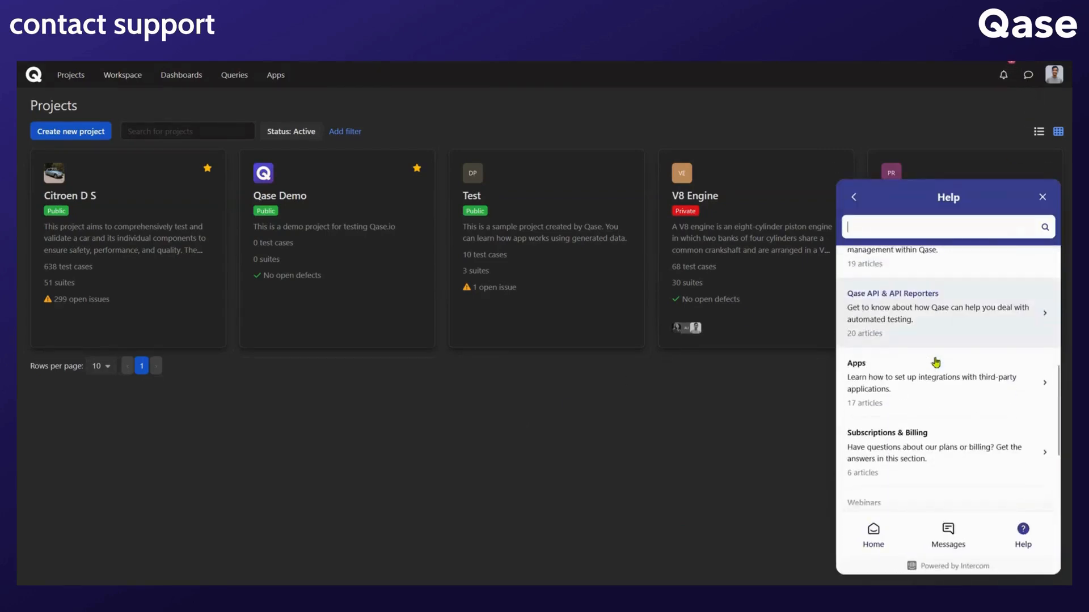
scroll(933, 360, "up", 5)
left_click(964, 399)
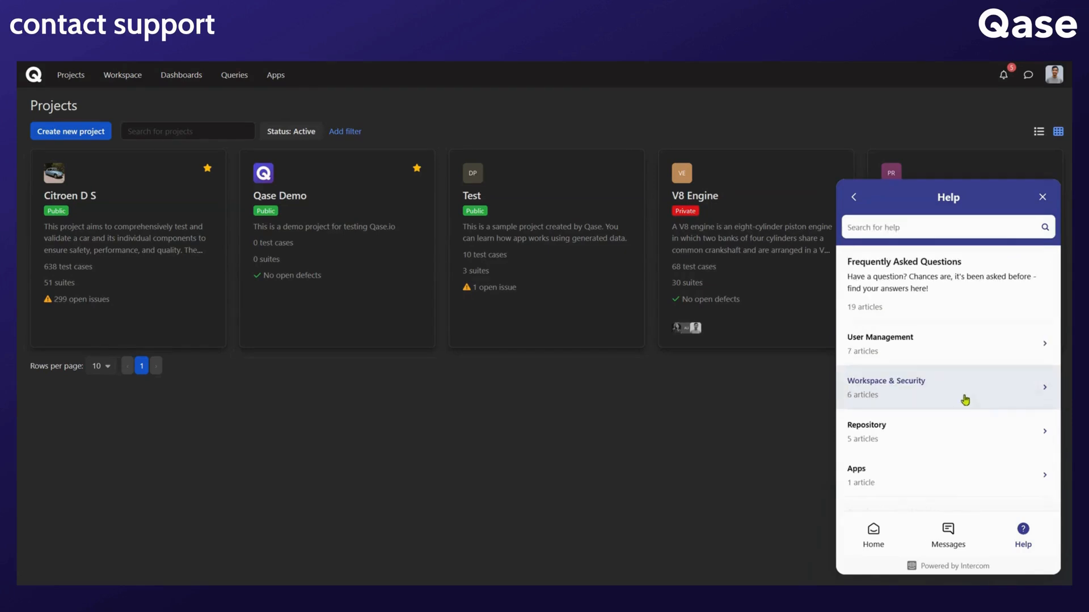
Send the support team the message "Hi, I have a question!" from the messenger's home page
left_click(887, 535)
left_click(935, 476)
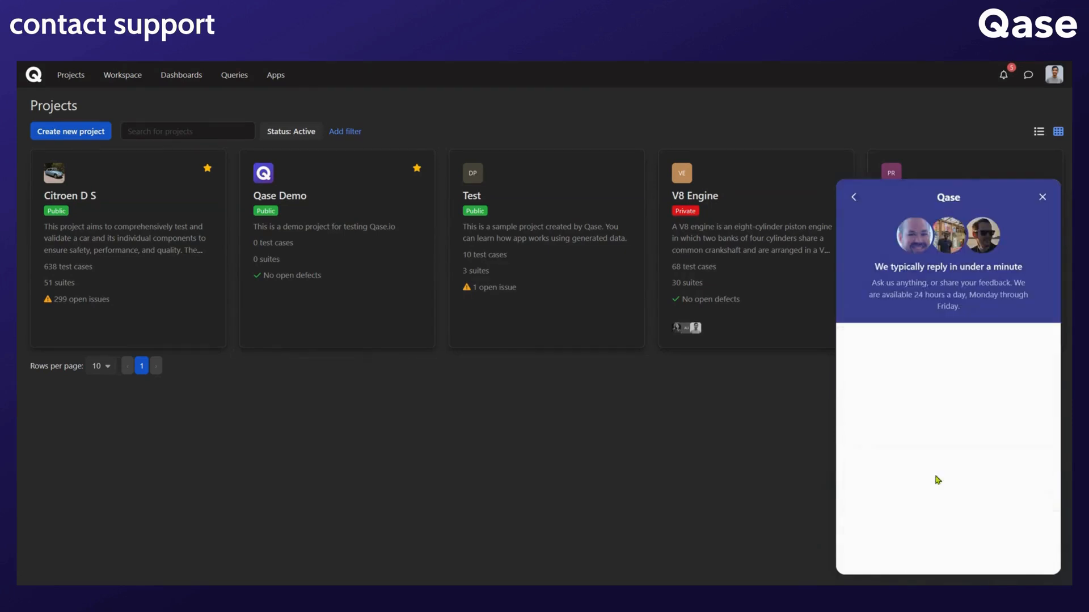
type("Hi, I have a question!")
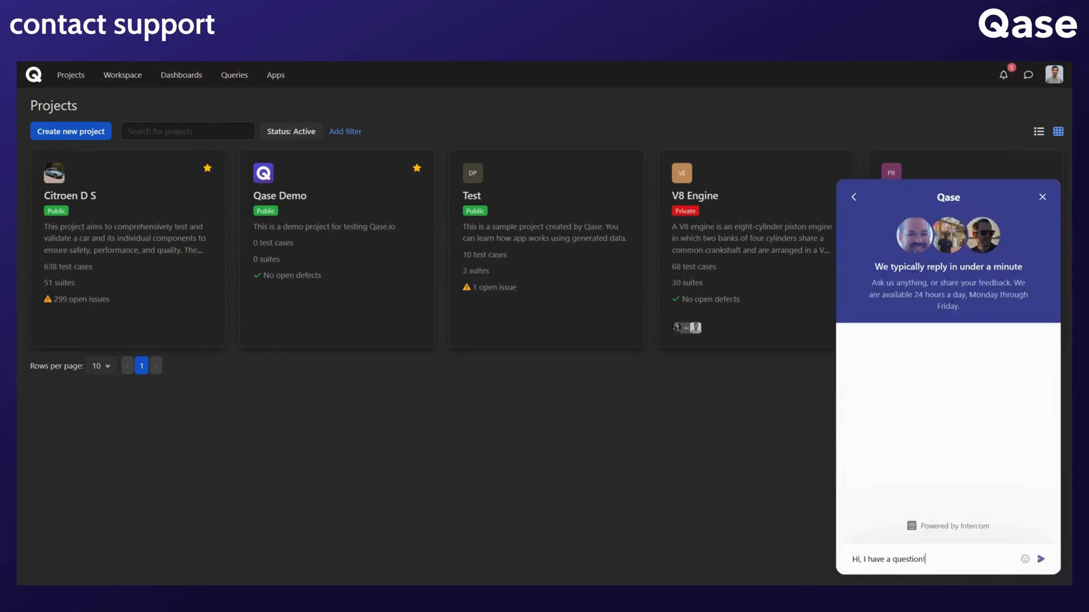
key("Return")
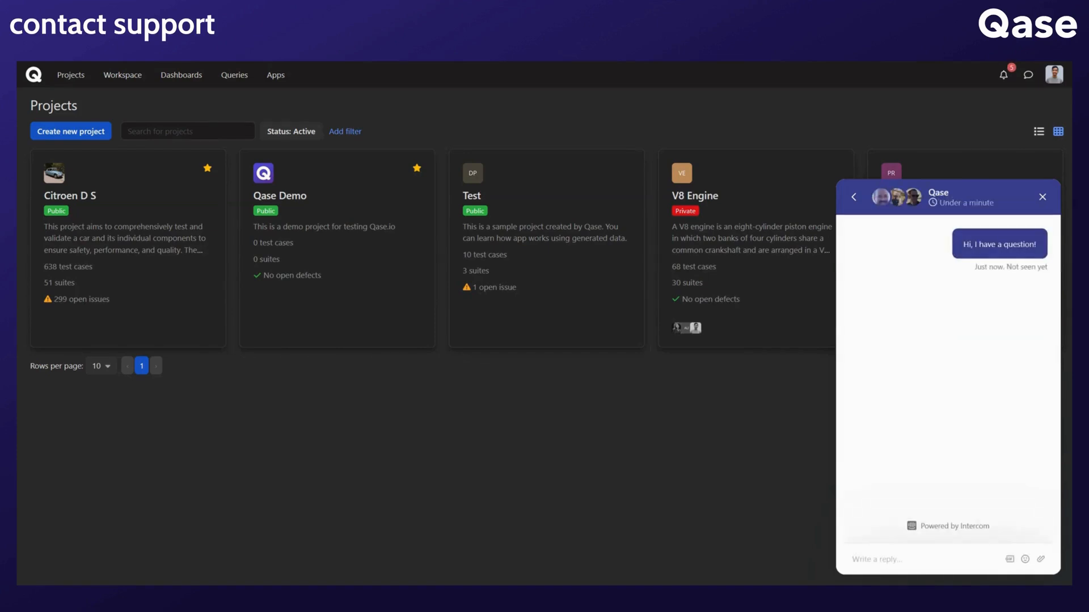